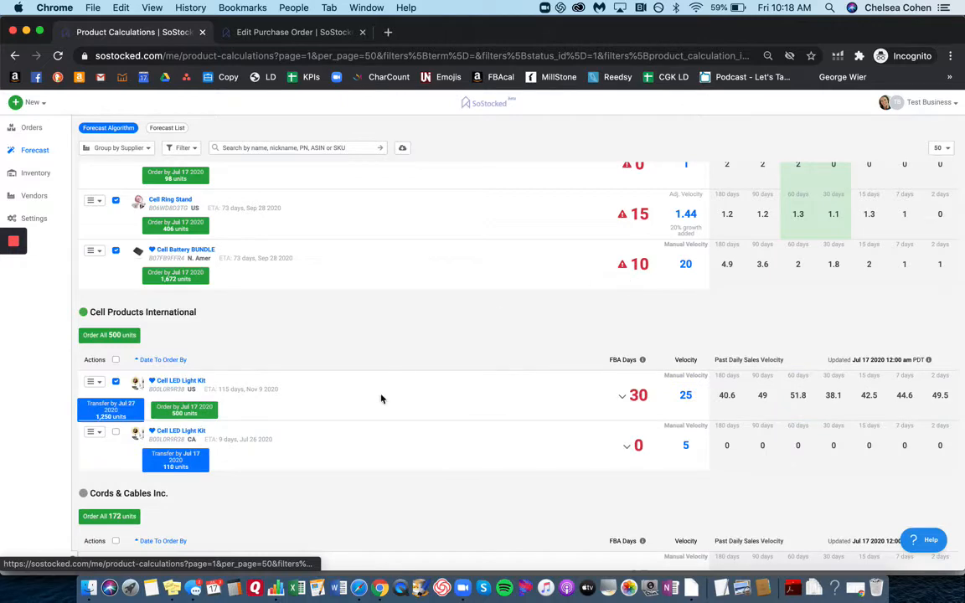
- Expand the forecast details of the US Cell LED Light Kit and check its average velocity settings without saving
click(622, 396)
scroll(463, 393, down, 3)
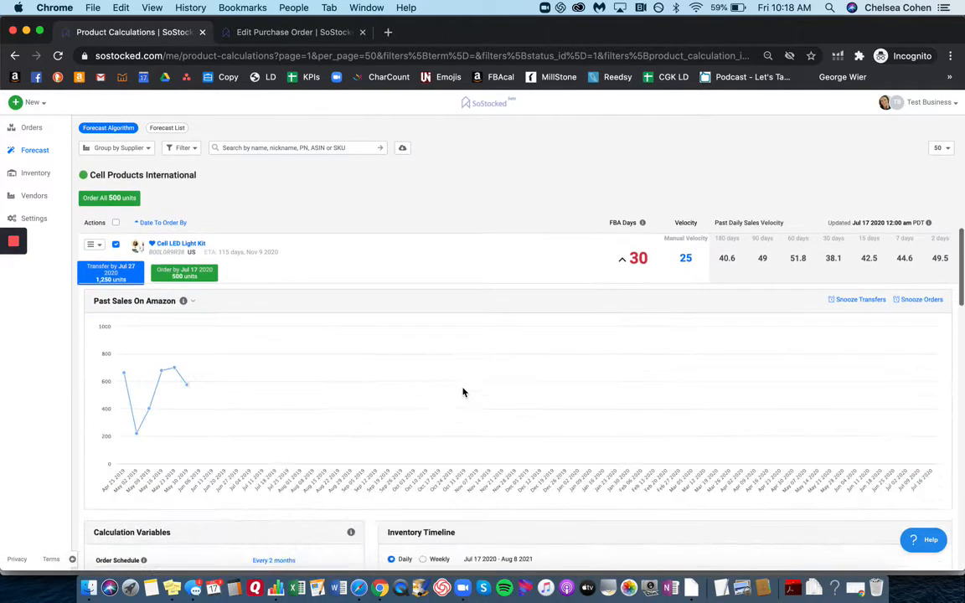
click(688, 285)
click(728, 119)
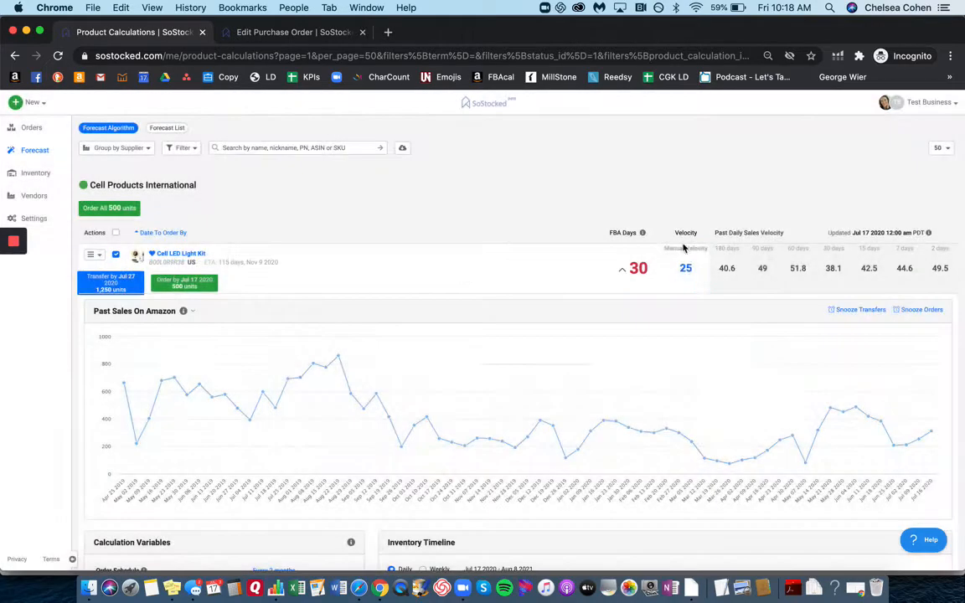
click(689, 275)
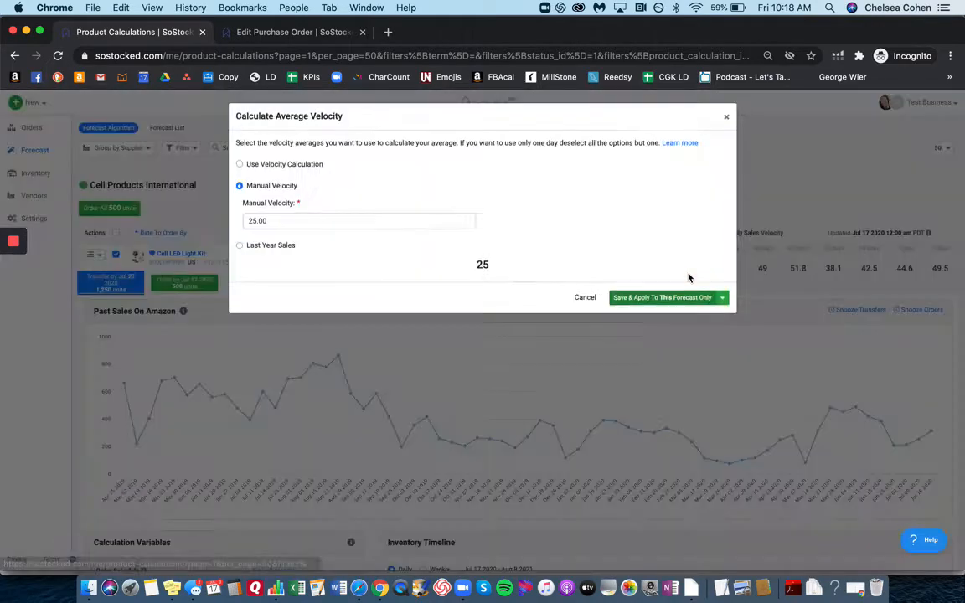
click(728, 118)
- In the Cell LED Light Kit's velocity settings, try Use Velocity Calculation with the 60, 30 and 15 day averages selected
scroll(282, 344, down, 5)
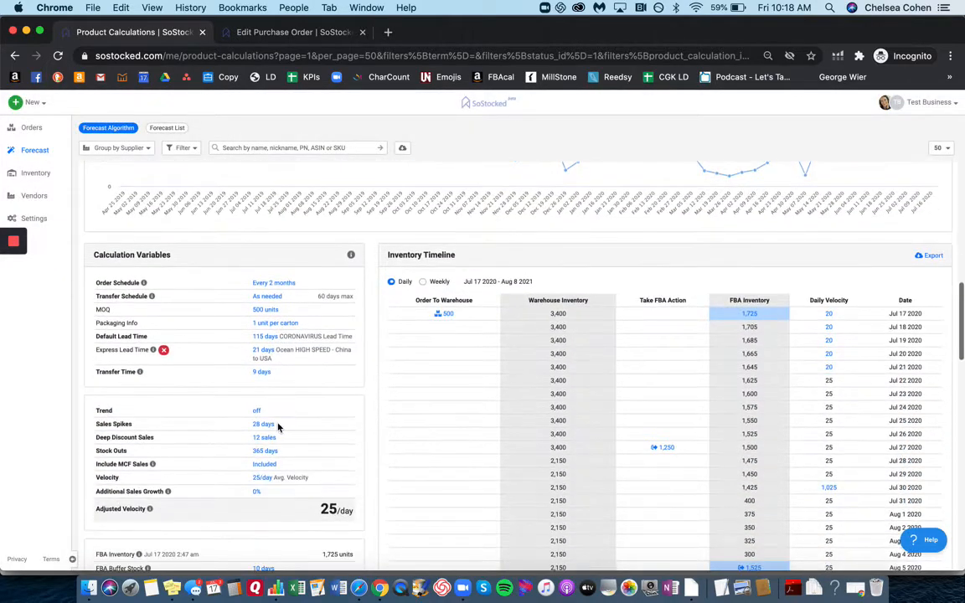
click(260, 478)
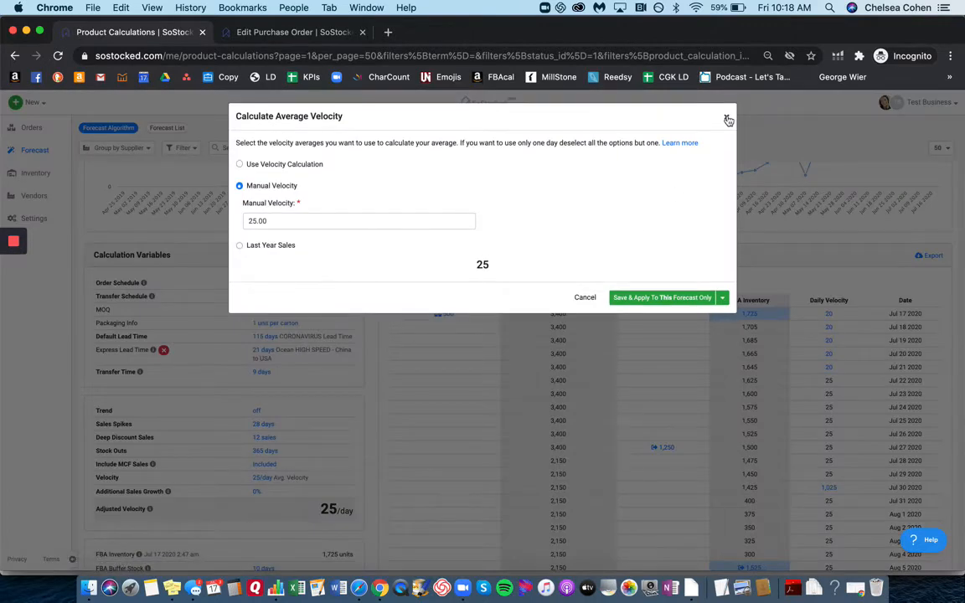
click(240, 165)
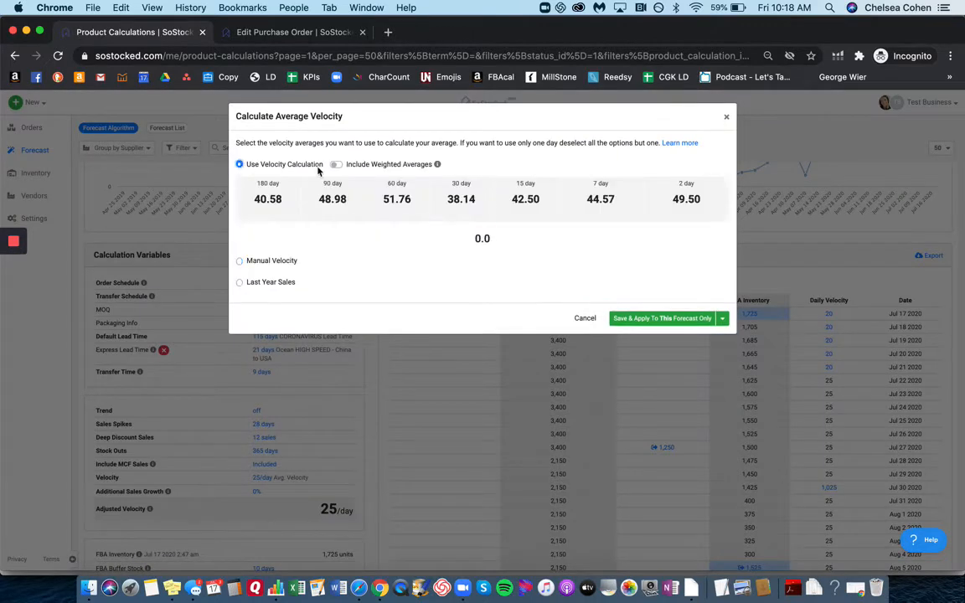
click(461, 201)
click(543, 201)
click(397, 203)
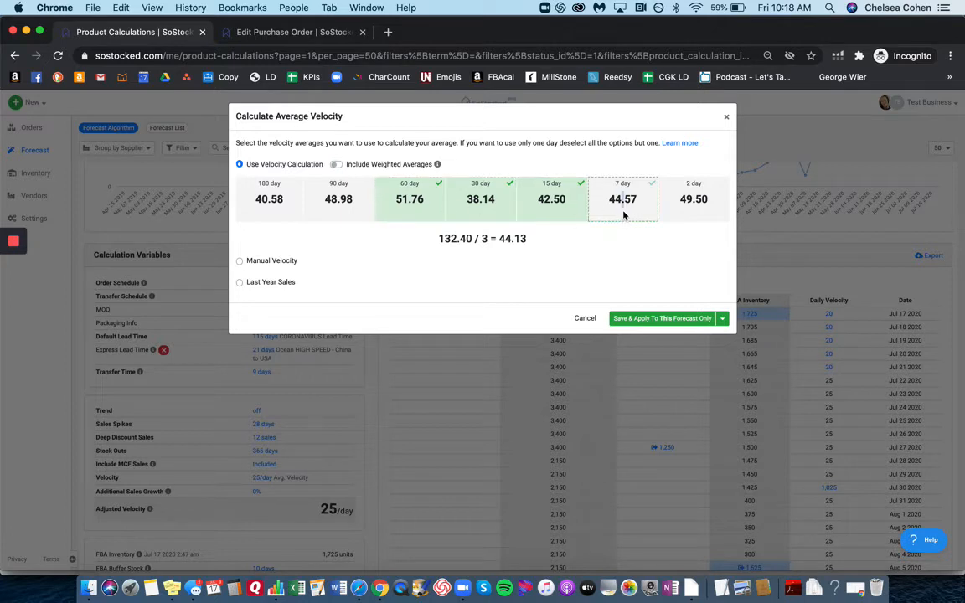
- Try adding the 7 day and 2 day averages to the velocity calculation, and deselect both again
click(689, 210)
click(600, 214)
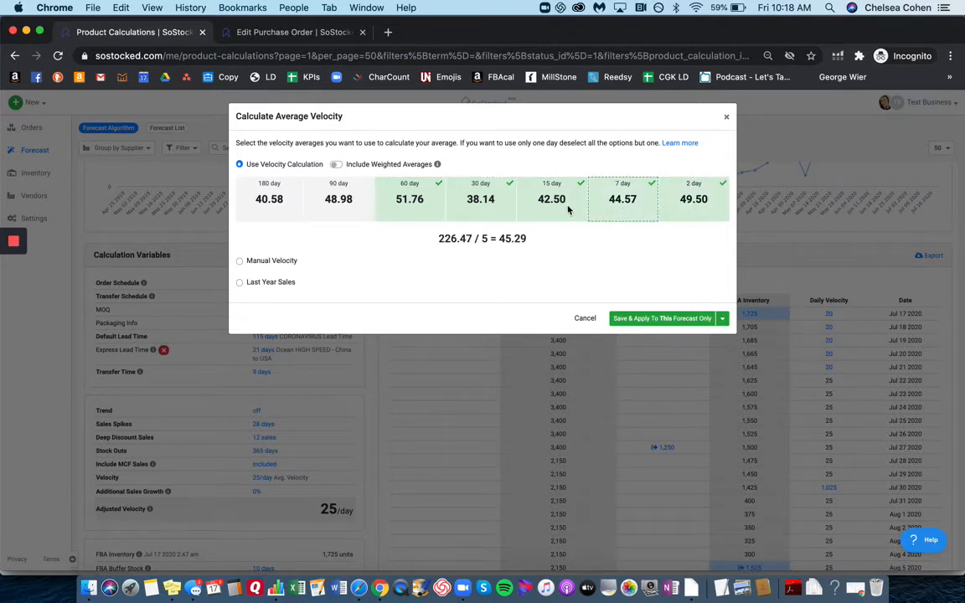
click(700, 206)
click(626, 203)
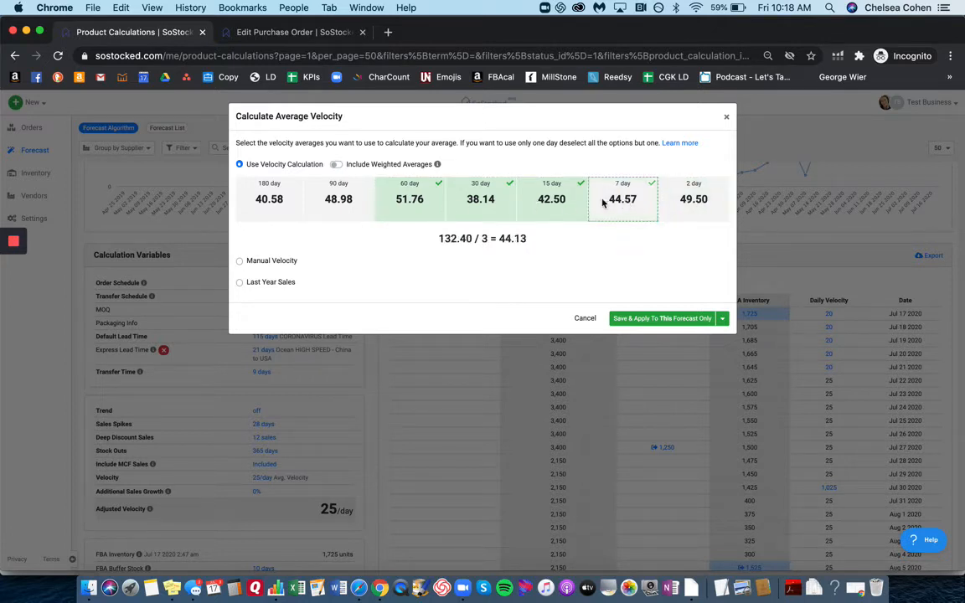
- Include weighted averages in the velocity calculation, weighting 15 day at 50%, 30 day at 30% and 60 day at 20%
click(337, 165)
click(553, 233)
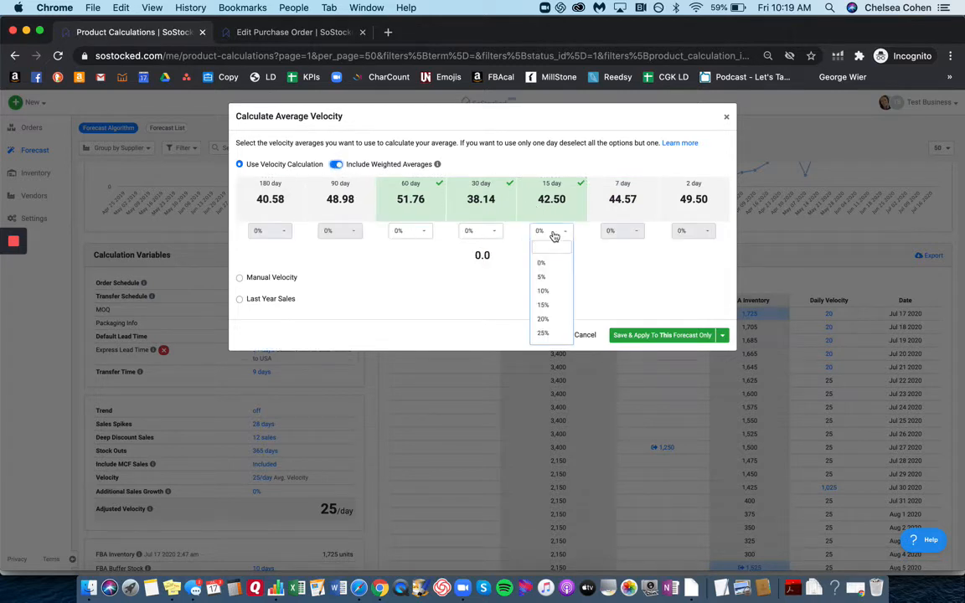
click(553, 233)
click(553, 236)
text(50)
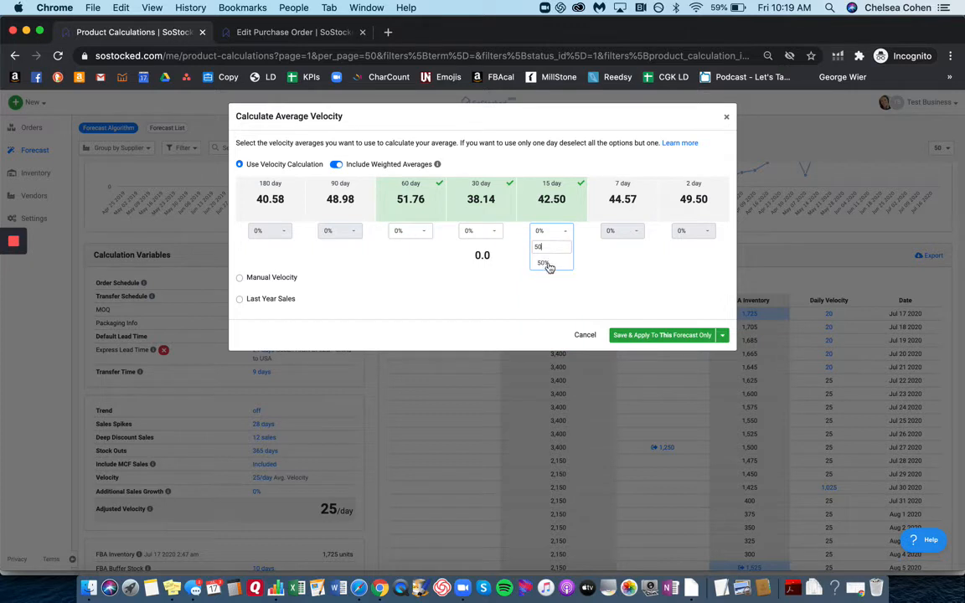
click(550, 266)
click(490, 236)
text(30)
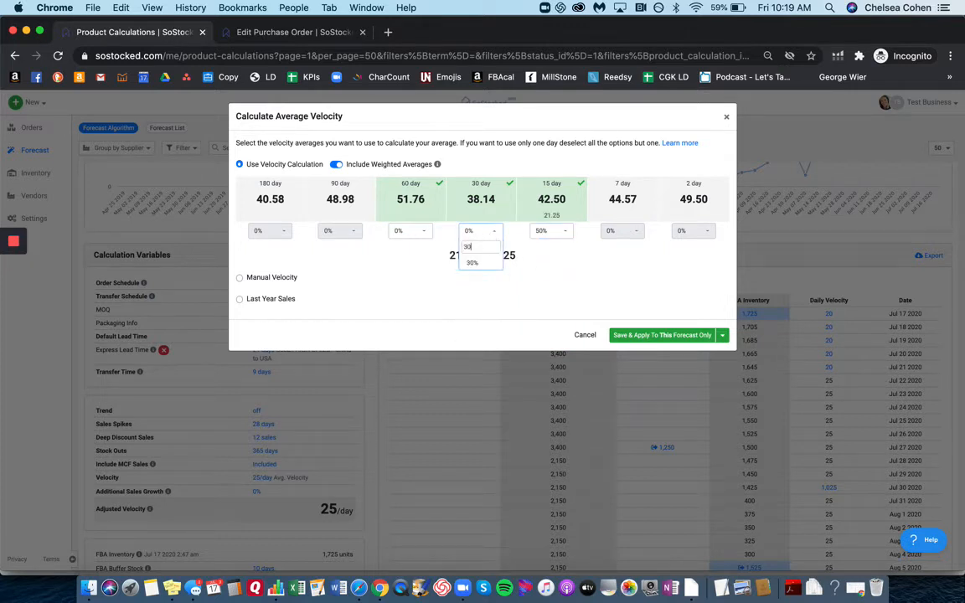
click(471, 263)
click(411, 234)
text(20)
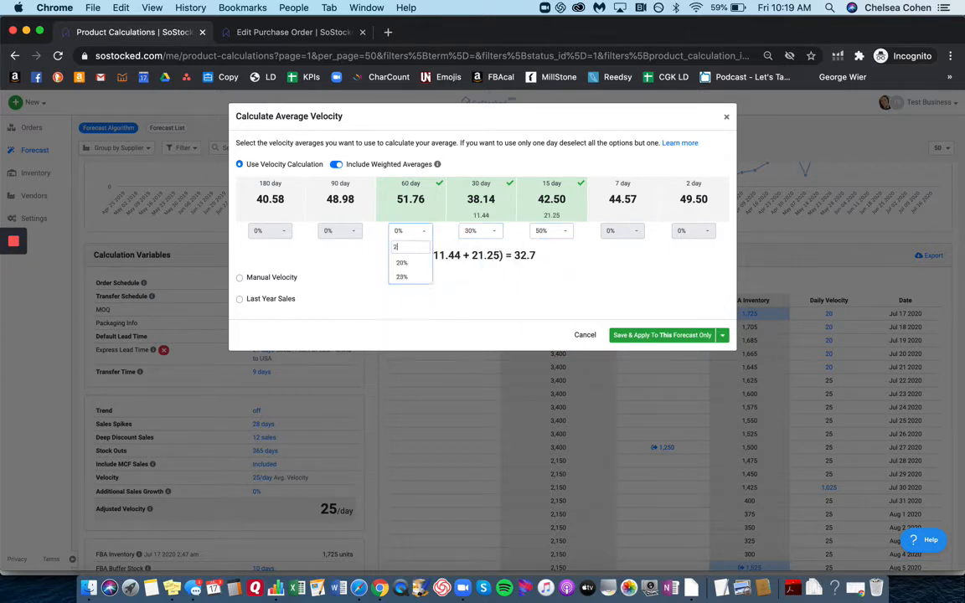
click(409, 263)
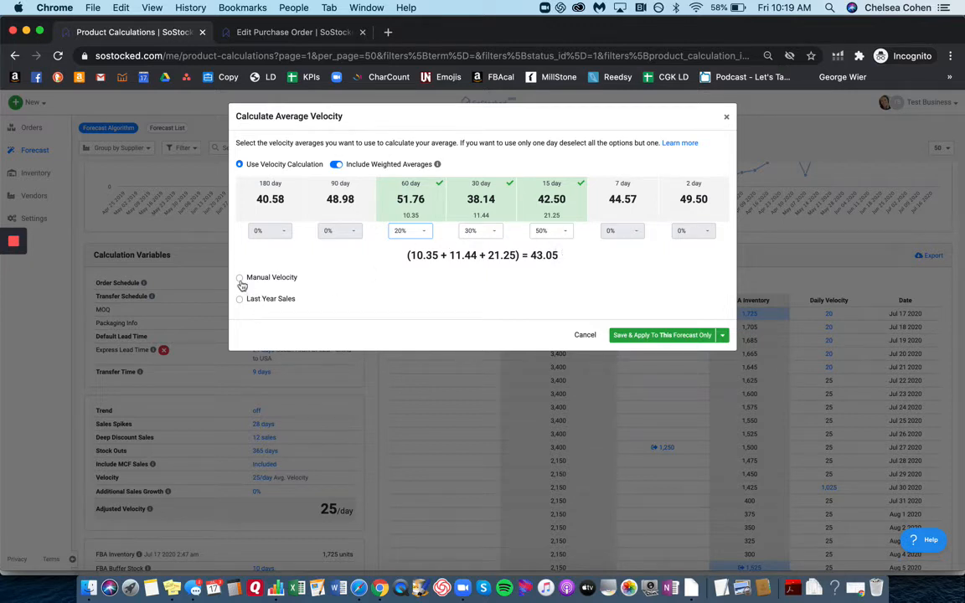
- Turn off the weighted averages and try a different Manual Velocity value
click(336, 165)
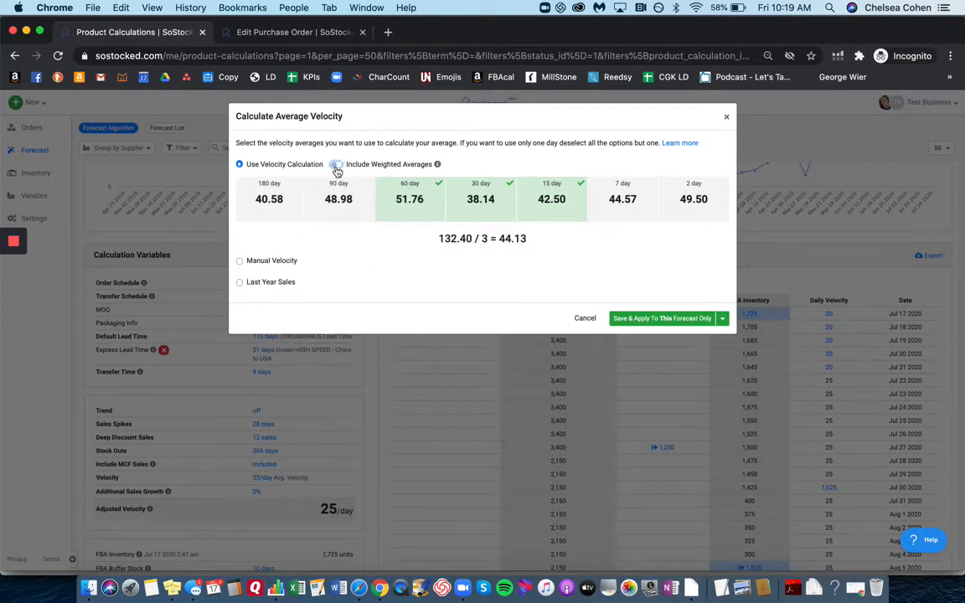
click(241, 263)
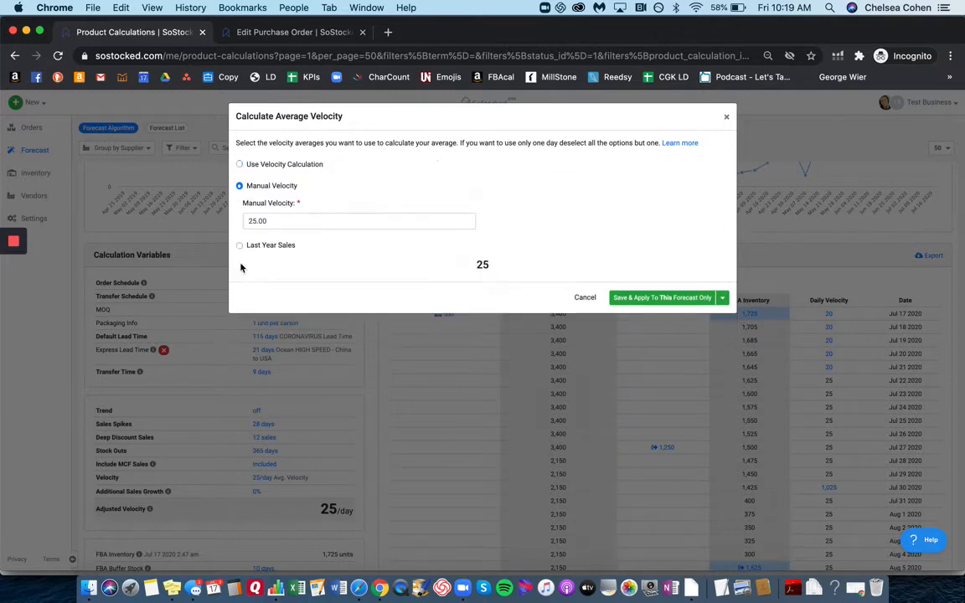
click(283, 220)
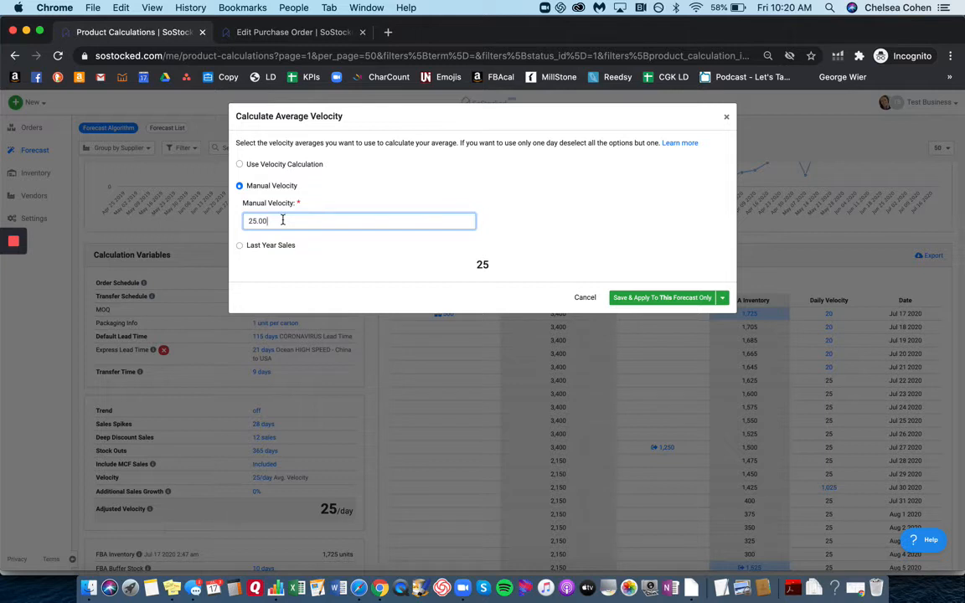
key(BackSpace)
key(BackSpace)
key(BackSpace)
key(BackSpace)
text(2)
- Select Last Year Sales as the velocity source, review its daily table and stock-out note, and close the settings without saving
click(241, 248)
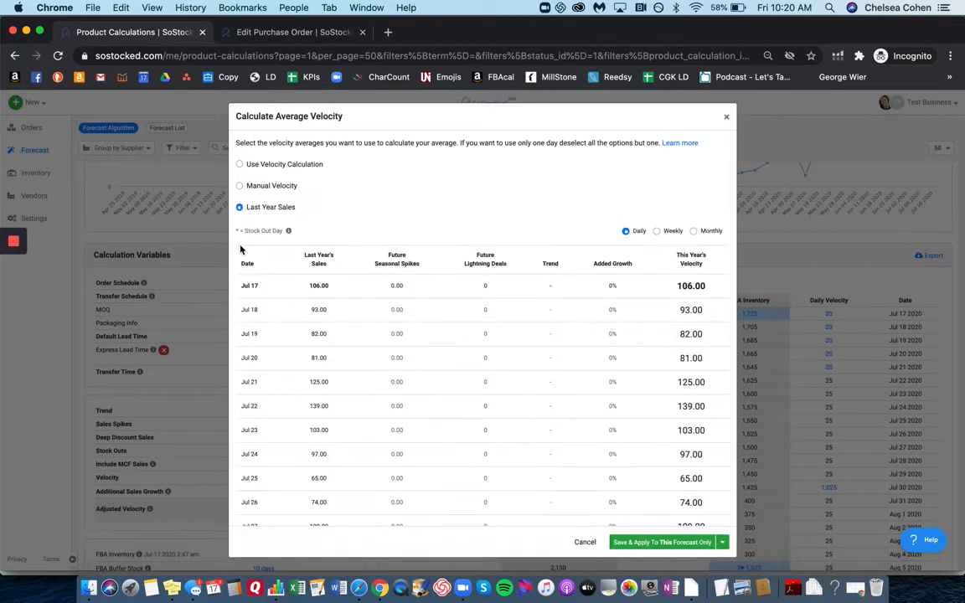
scroll(414, 200, down, 3)
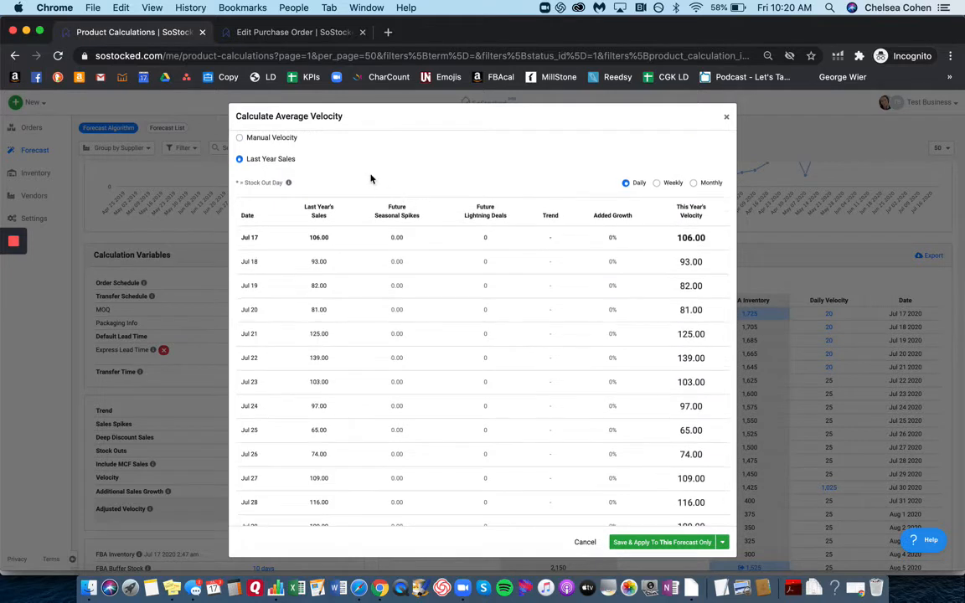
scroll(371, 179, up, 3)
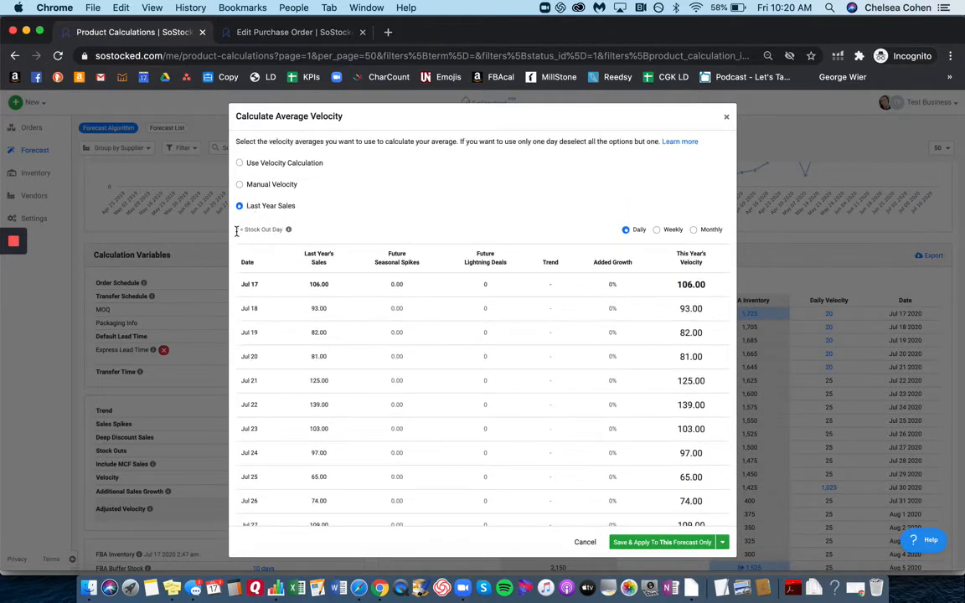
drag(236, 229, 280, 229)
click(281, 229)
scroll(362, 337, down, 5)
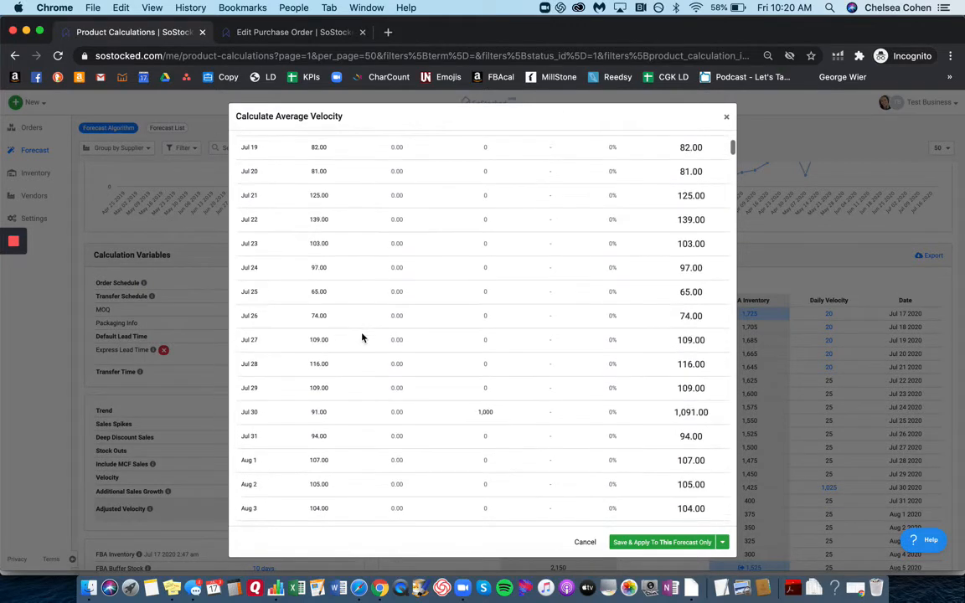
scroll(362, 337, up, 5)
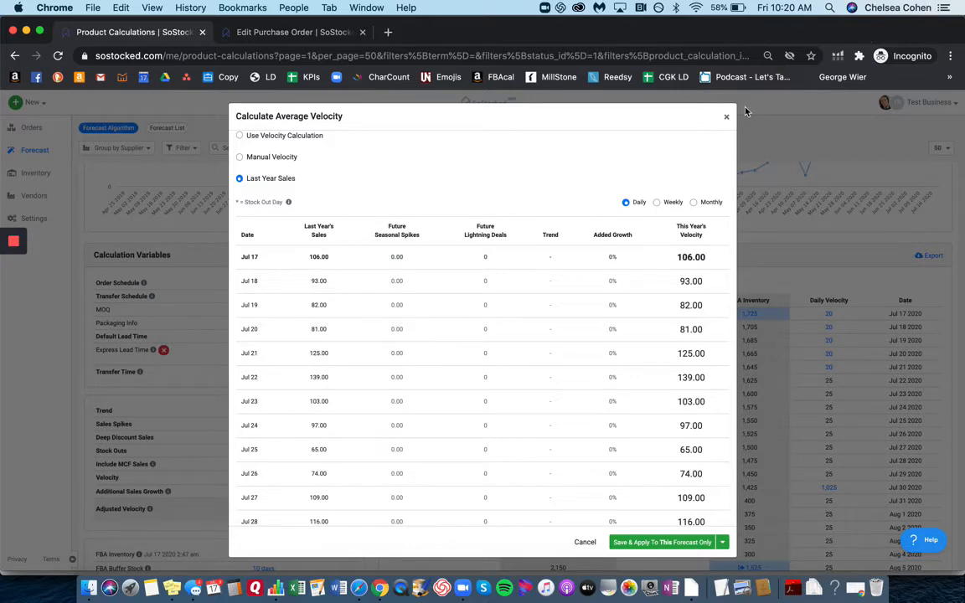
click(728, 119)
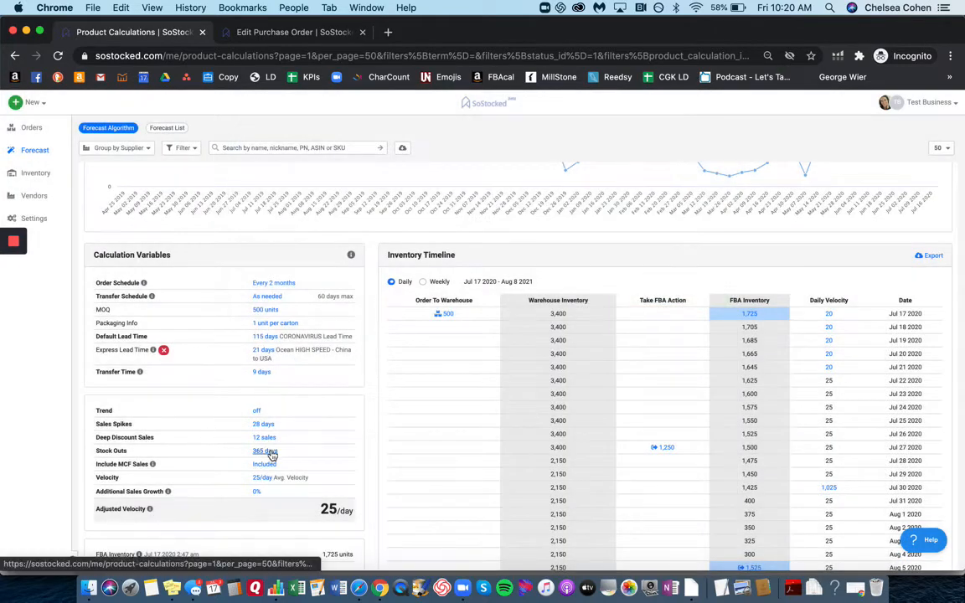
- Examine the product's Stock Outs list for dates excluded from the forecast calculation
click(267, 452)
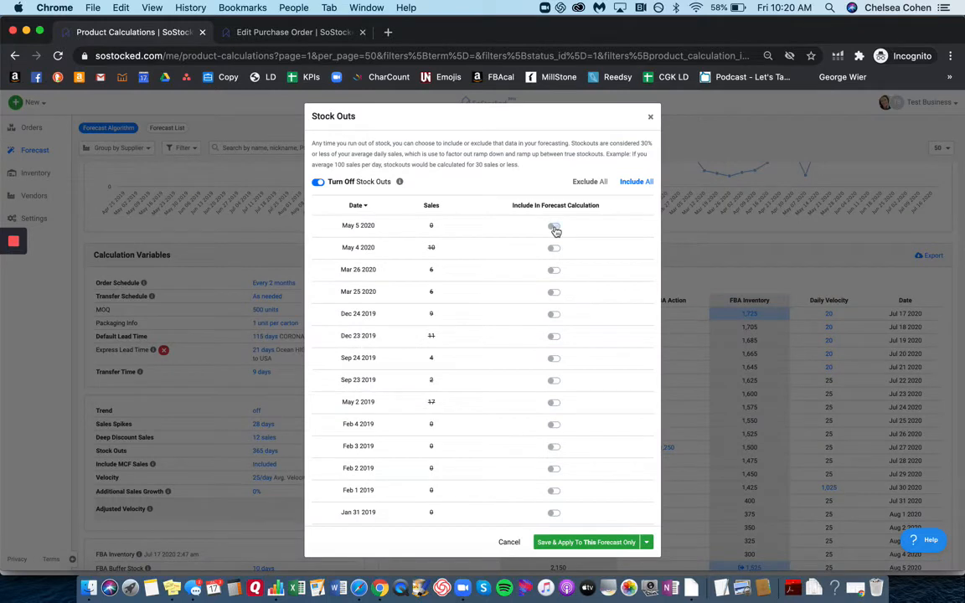
click(554, 227)
scroll(447, 444, down, 5)
scroll(447, 453, down, 20)
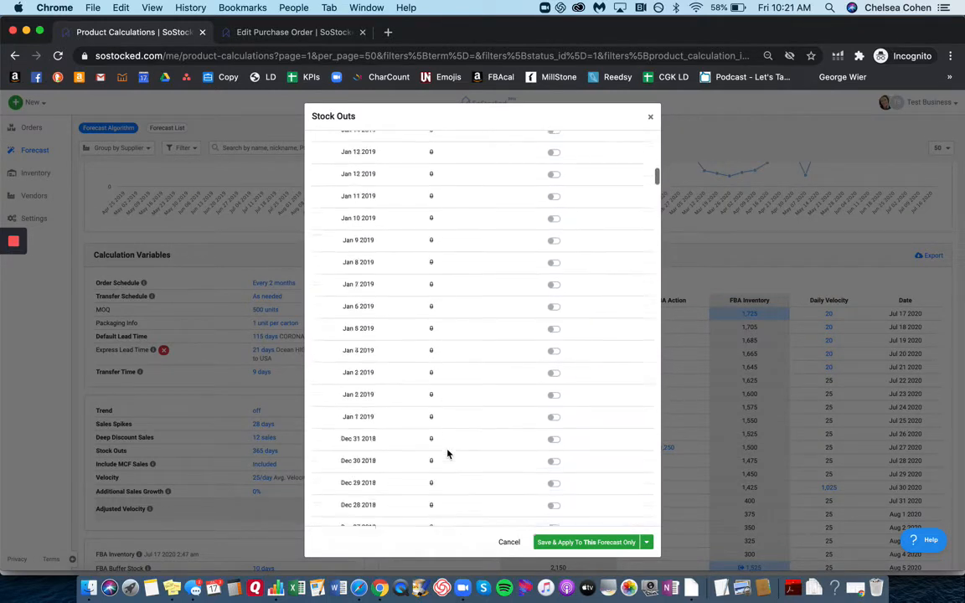
scroll(447, 453, up, 2)
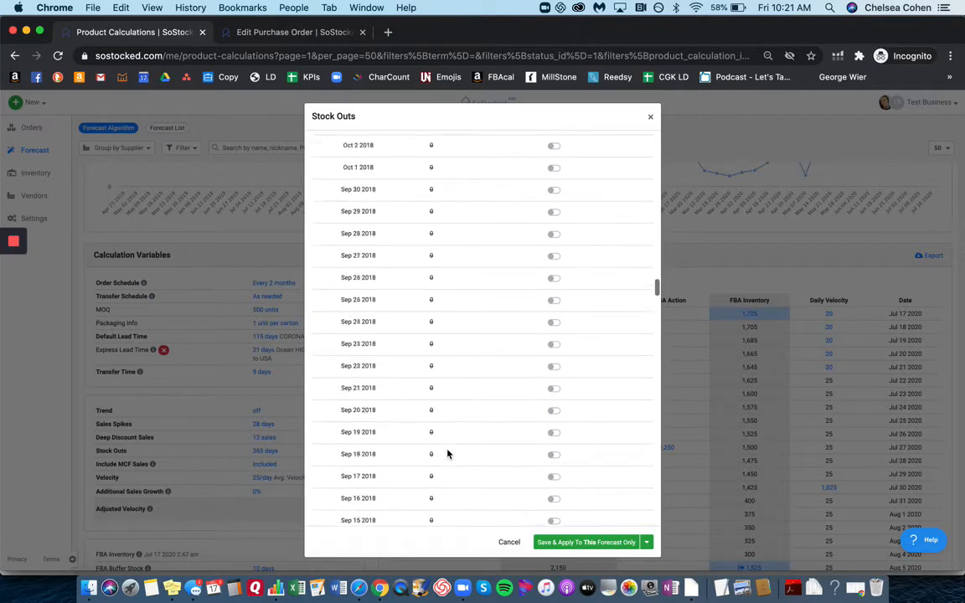
scroll(555, 275, up, 15)
scroll(555, 275, up, 15)
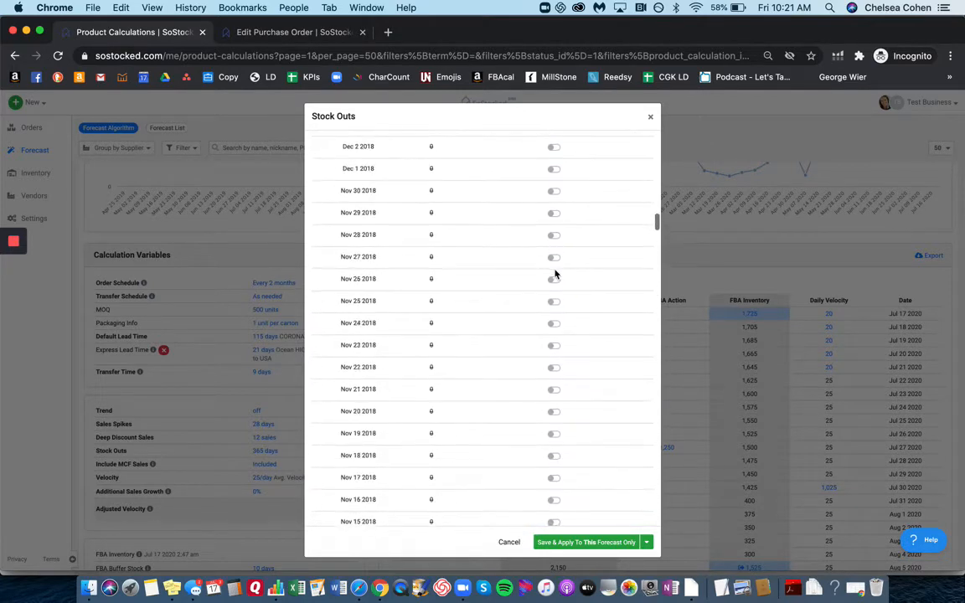
scroll(554, 273, up, 15)
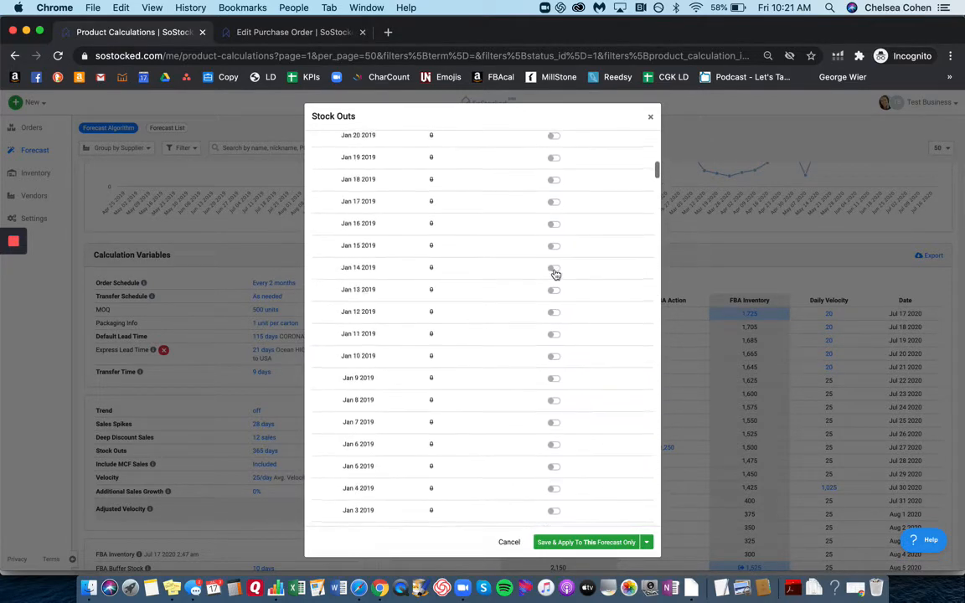
scroll(555, 273, down, 2)
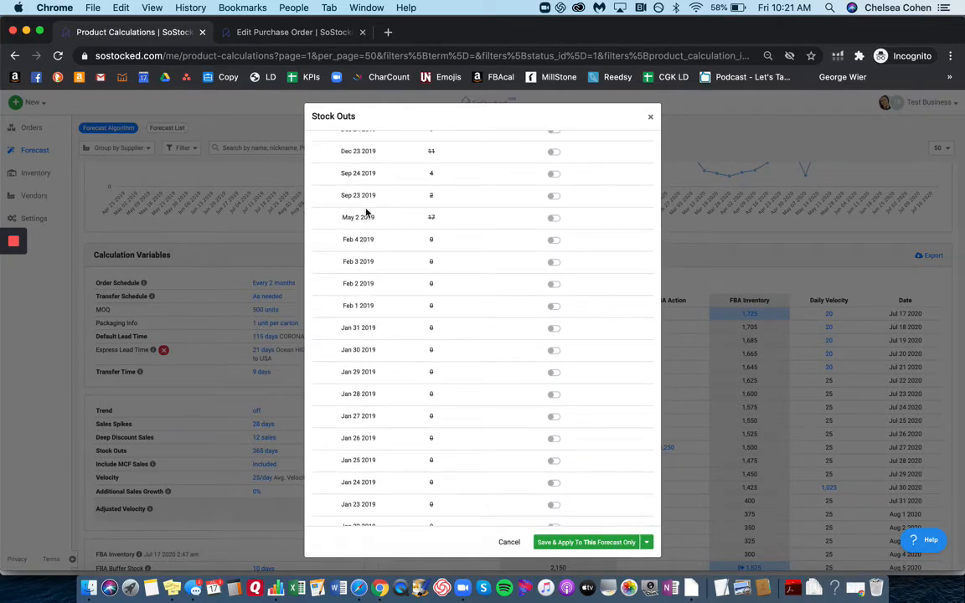
- Try including the May 2, Feb 4, Feb 3 and Feb 2 2019 stock-outs in the forecast calculation, and close without saving
click(555, 219)
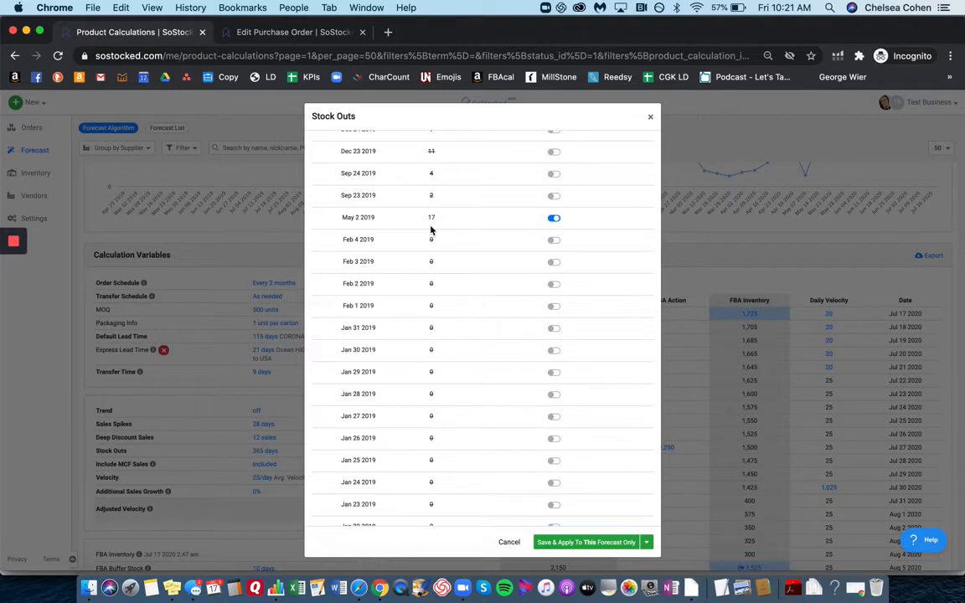
click(554, 240)
click(553, 262)
click(554, 284)
click(651, 117)
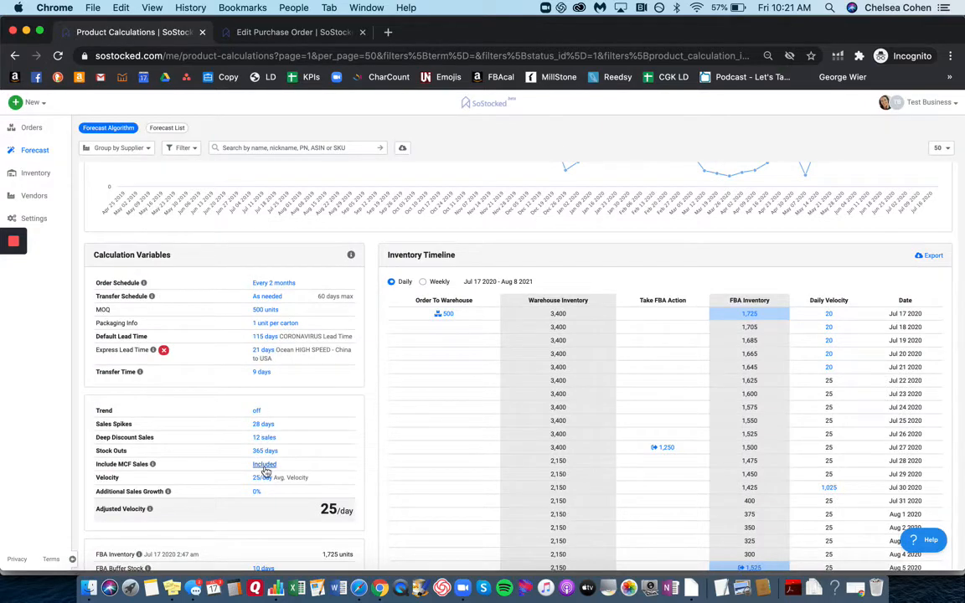
- Preview Last Year Sales as the velocity source, review the Last Year's Sales column, and close the velocity settings without saving
scroll(304, 298, up, 1)
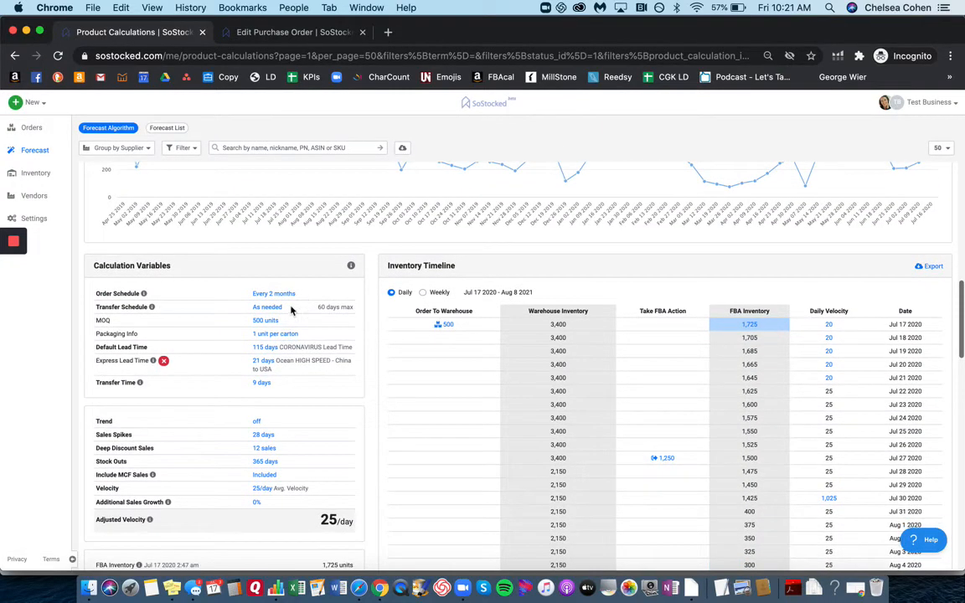
click(263, 490)
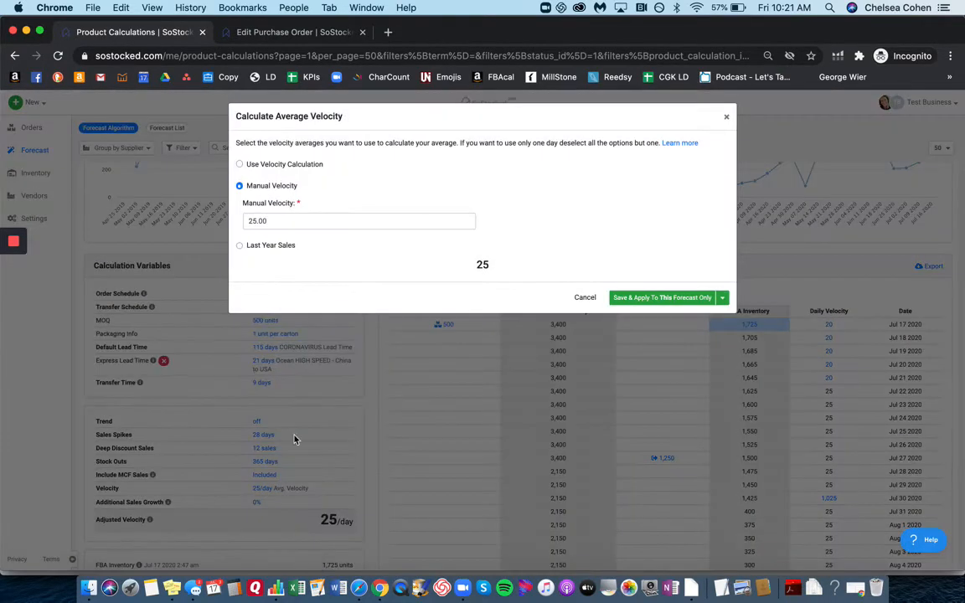
click(240, 247)
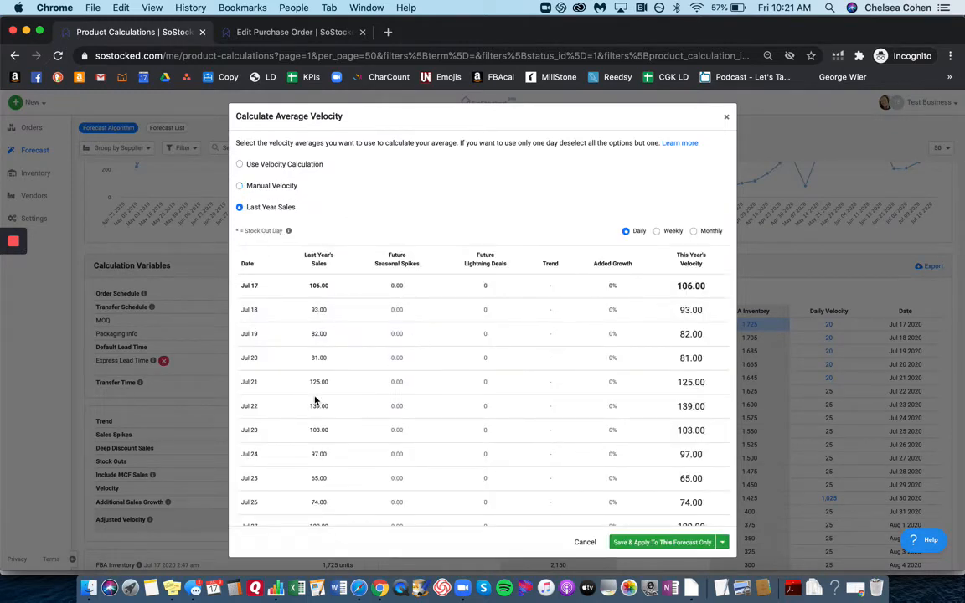
scroll(336, 429, down, 3)
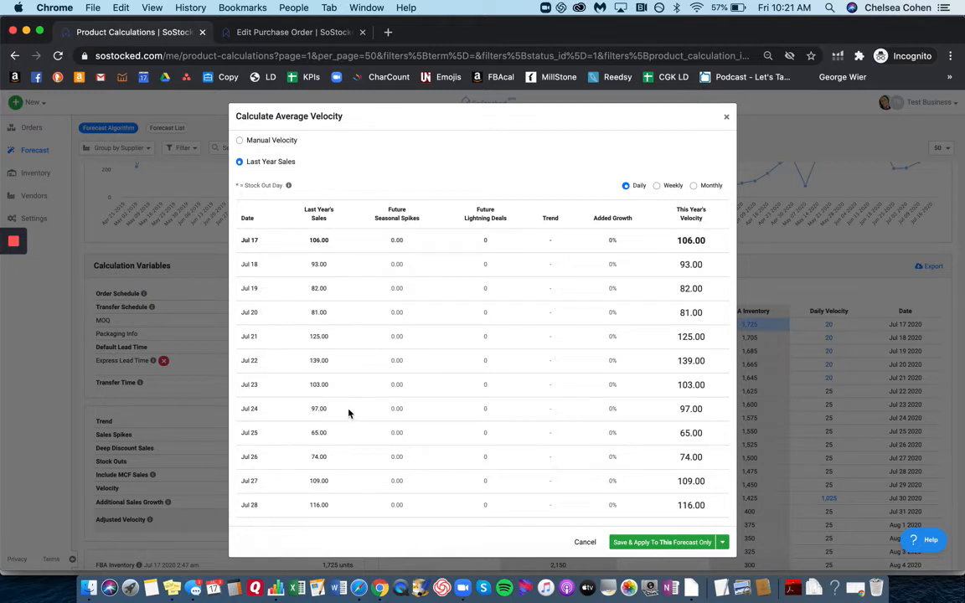
click(727, 118)
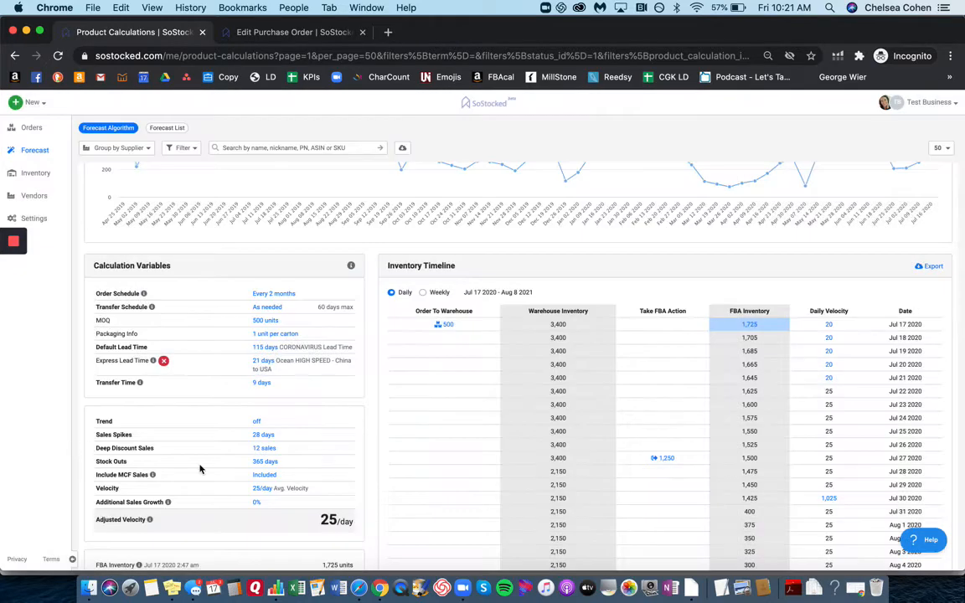
- Review the Sales Spikes list, try toggling the Dec 2 2019 spike's inclusion in the forecast calculation, and close without saving
click(265, 437)
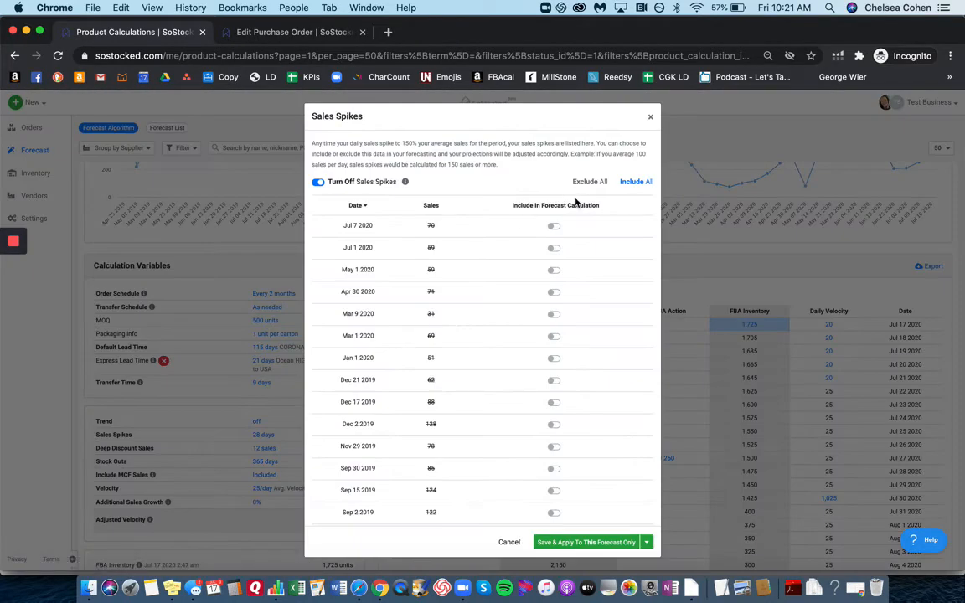
scroll(526, 394, down, 10)
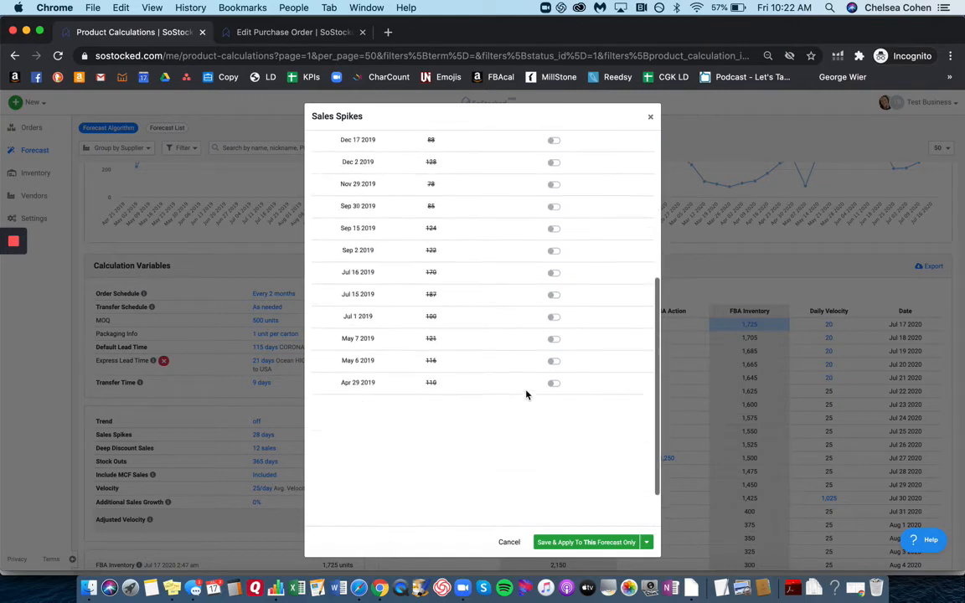
scroll(525, 394, up, 5)
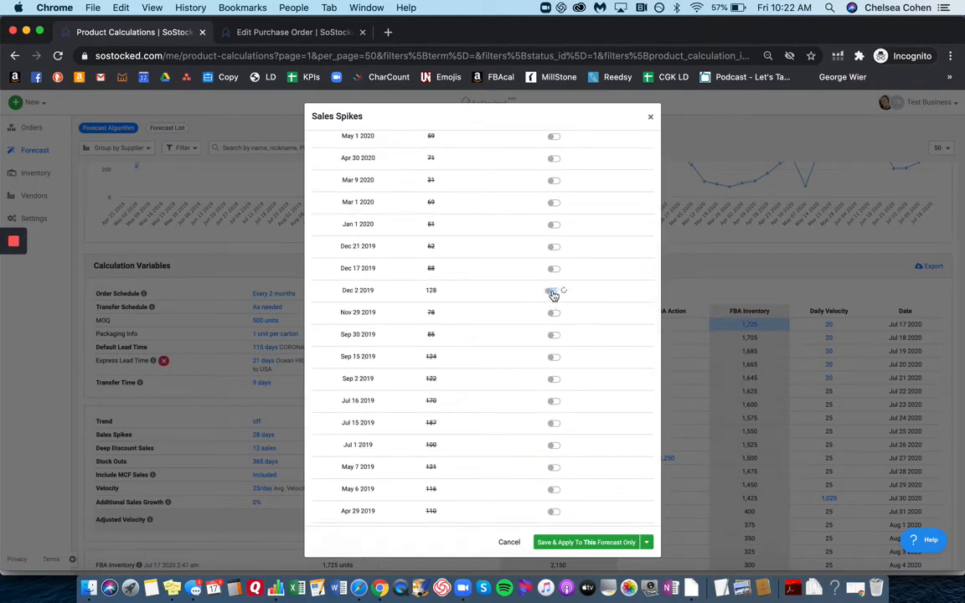
click(554, 293)
click(554, 292)
click(554, 292)
drag(436, 292, 410, 293)
click(570, 294)
click(651, 119)
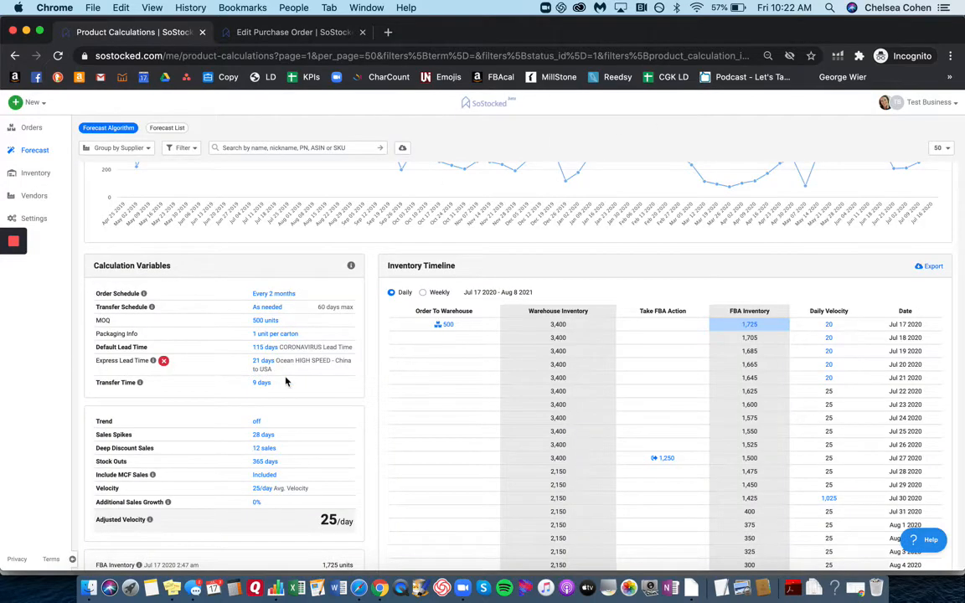
- Preview Last Year Sales in the velocity settings, examine the Jul 30 lightning deal's effect on this year's velocity, and close without saving
scroll(305, 414, up, 4)
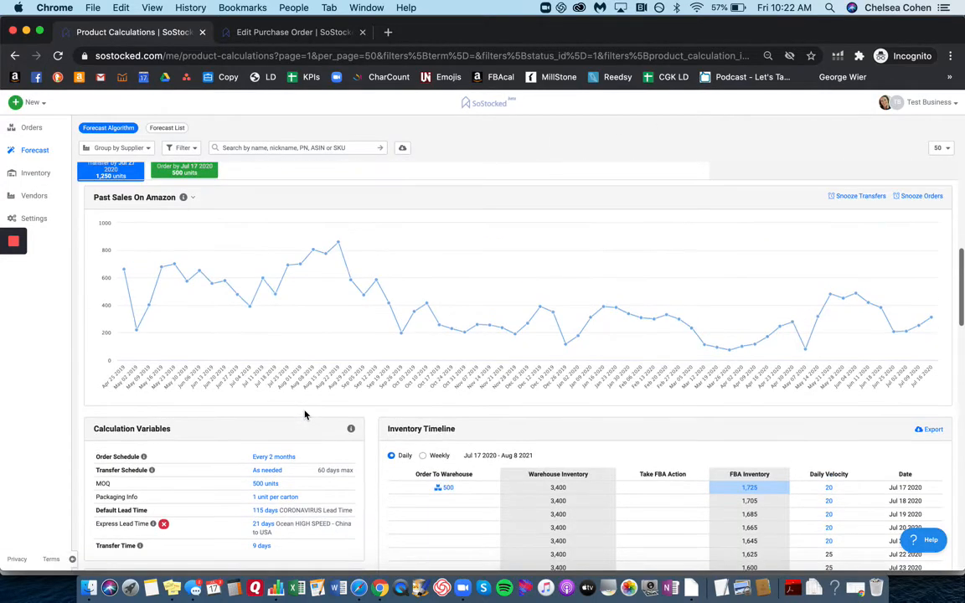
scroll(305, 414, up, 2)
click(683, 224)
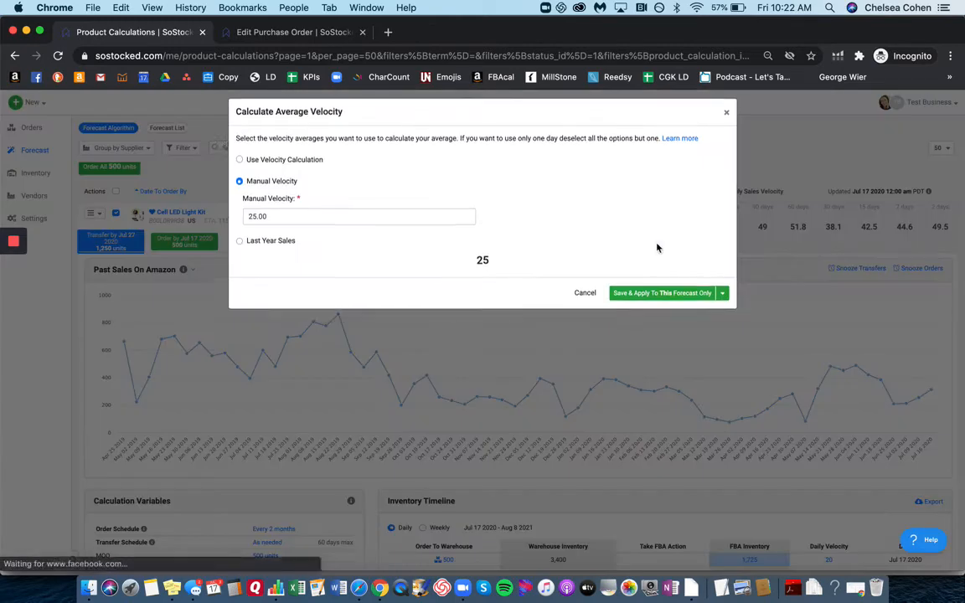
click(240, 246)
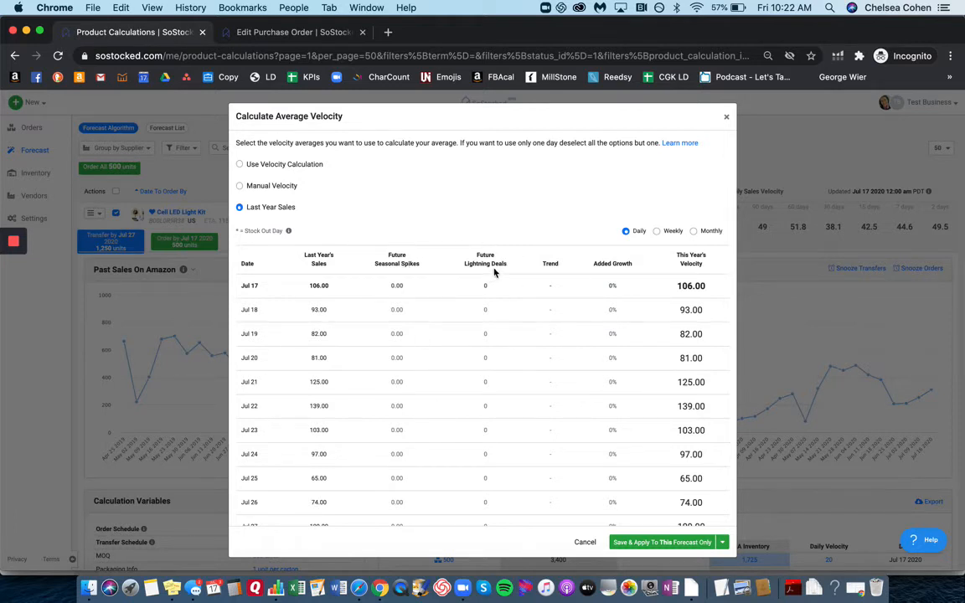
scroll(524, 400, down, 5)
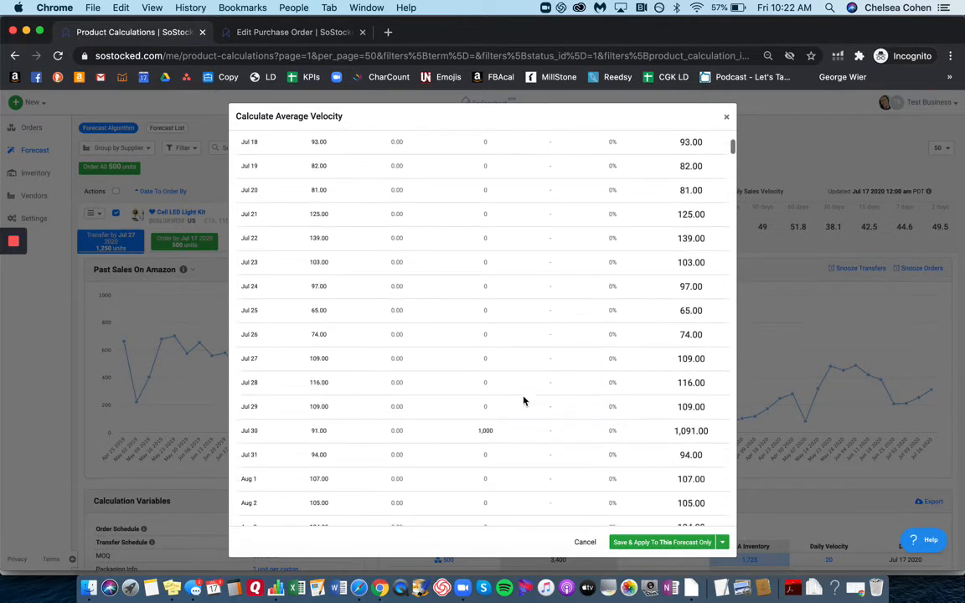
drag(495, 433, 474, 430)
click(477, 431)
drag(719, 431, 652, 437)
scroll(627, 422, up, 5)
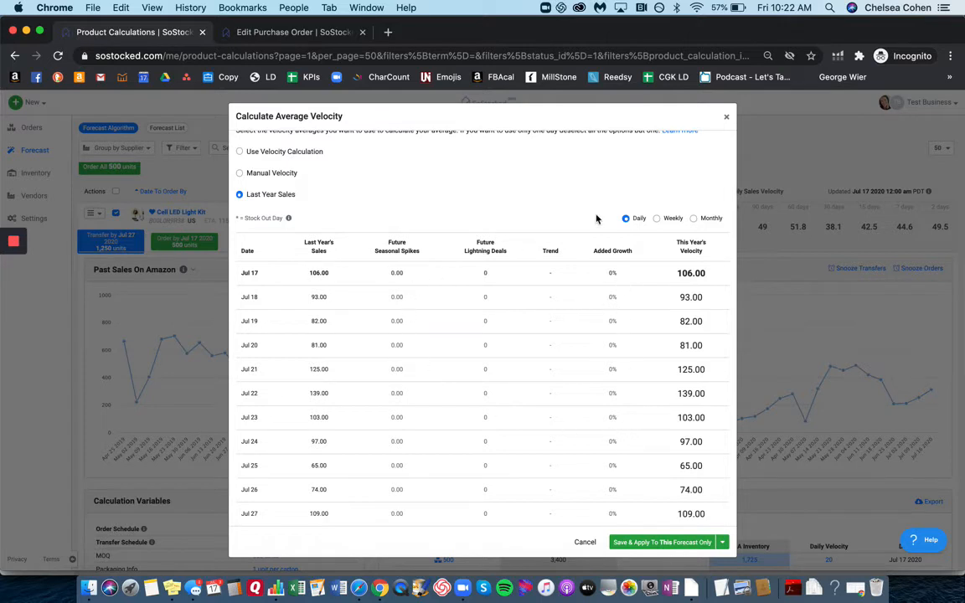
click(727, 114)
- Review the product's future Seasonal Spikes date ranges and percentages, and close the list without changes
scroll(254, 530, down, 10)
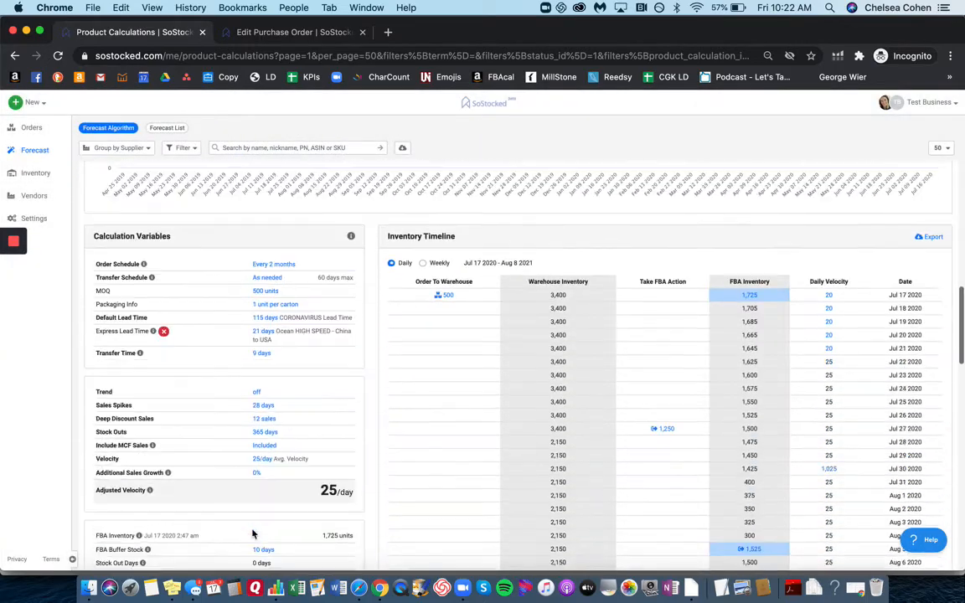
click(260, 434)
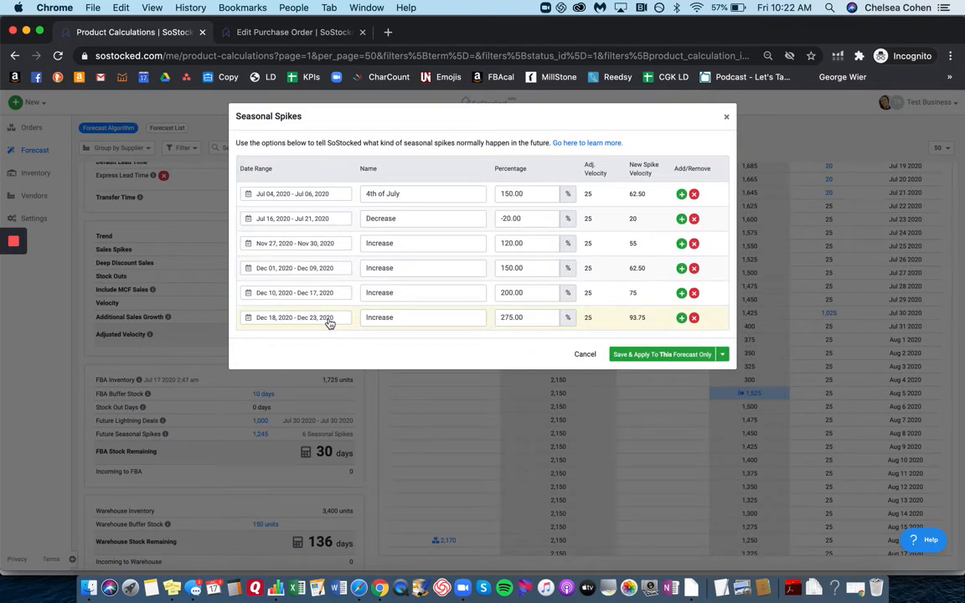
click(728, 118)
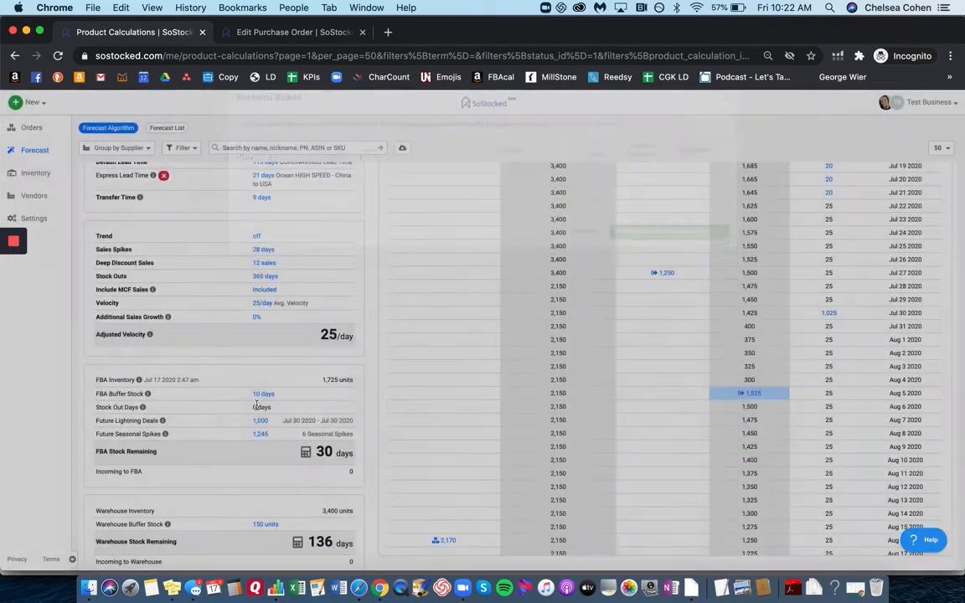
- Set the Additional Sales Growth to 5% and apply it to this forecast only
click(256, 318)
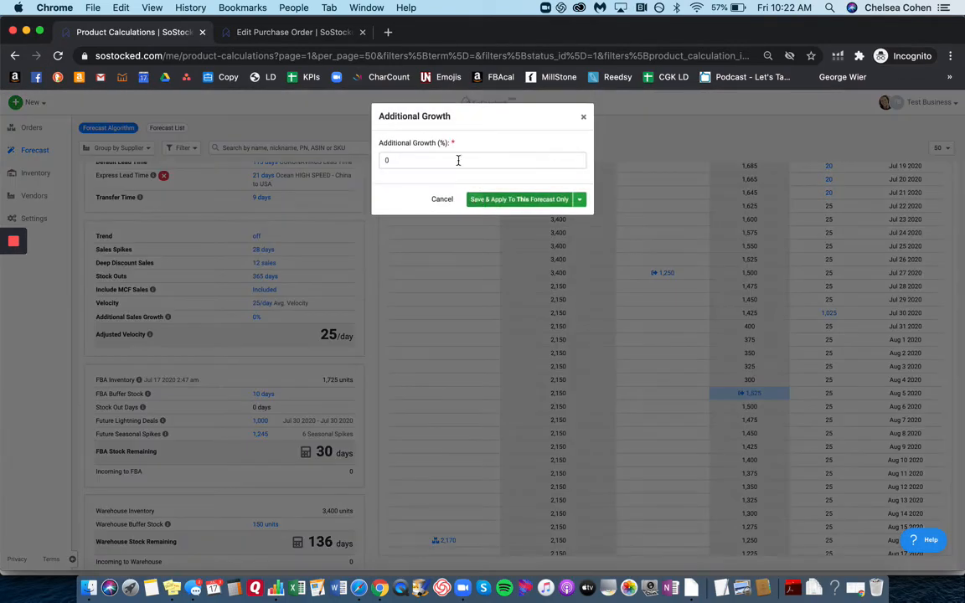
click(502, 198)
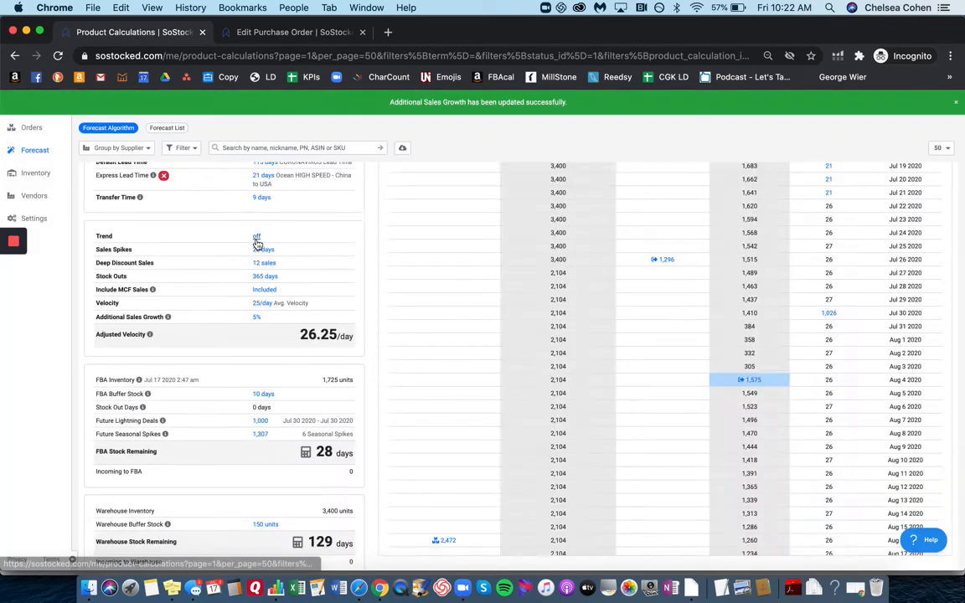
- Include the trend using This Year to Date compared to Previous Period, and apply it to this forecast only
click(256, 236)
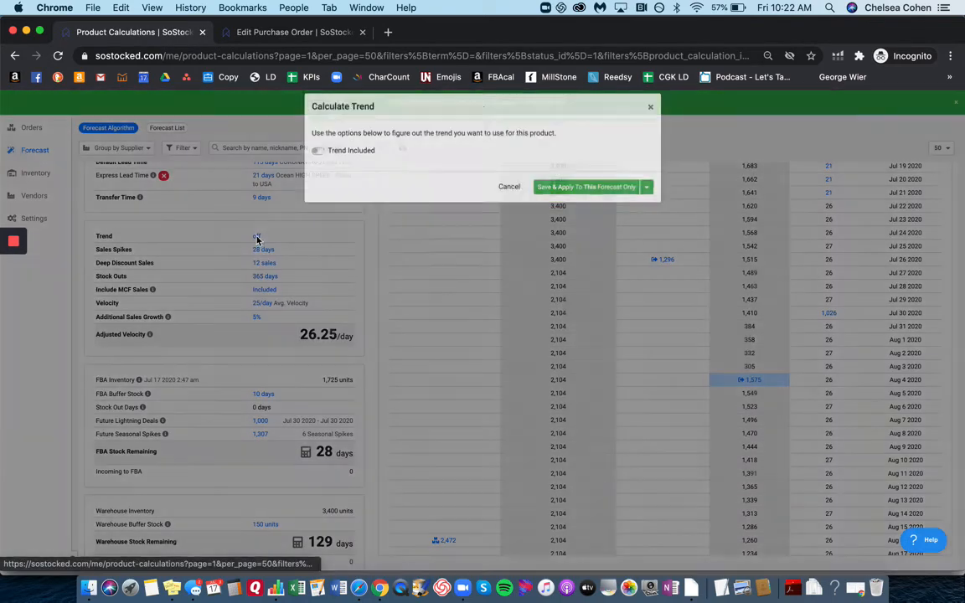
click(317, 161)
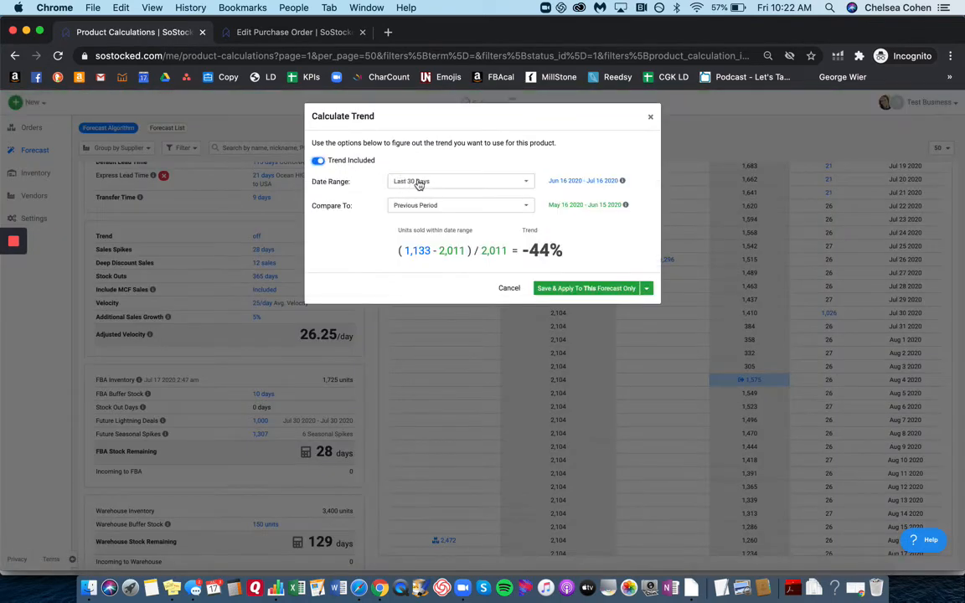
click(428, 183)
scroll(423, 273, down, 3)
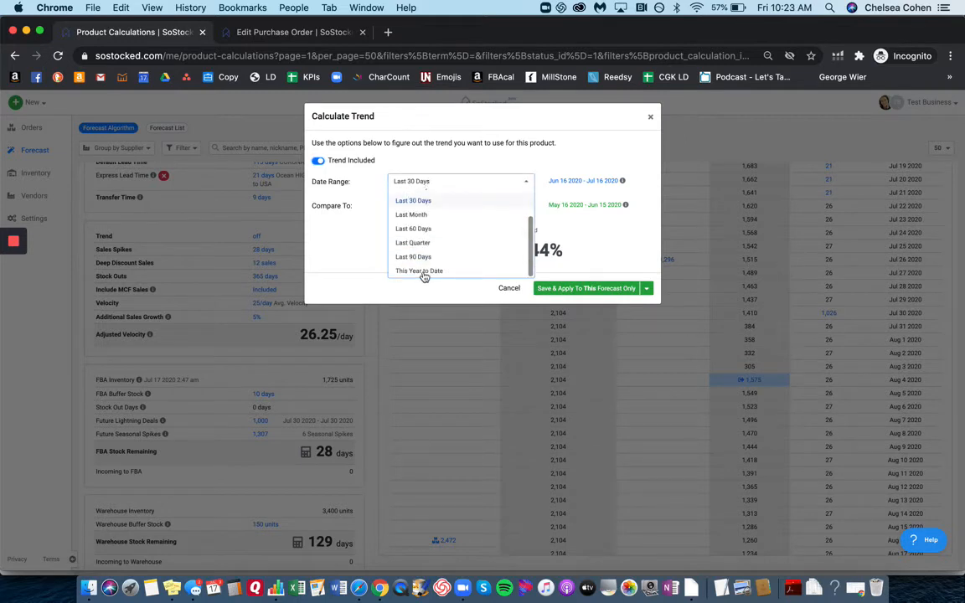
click(422, 274)
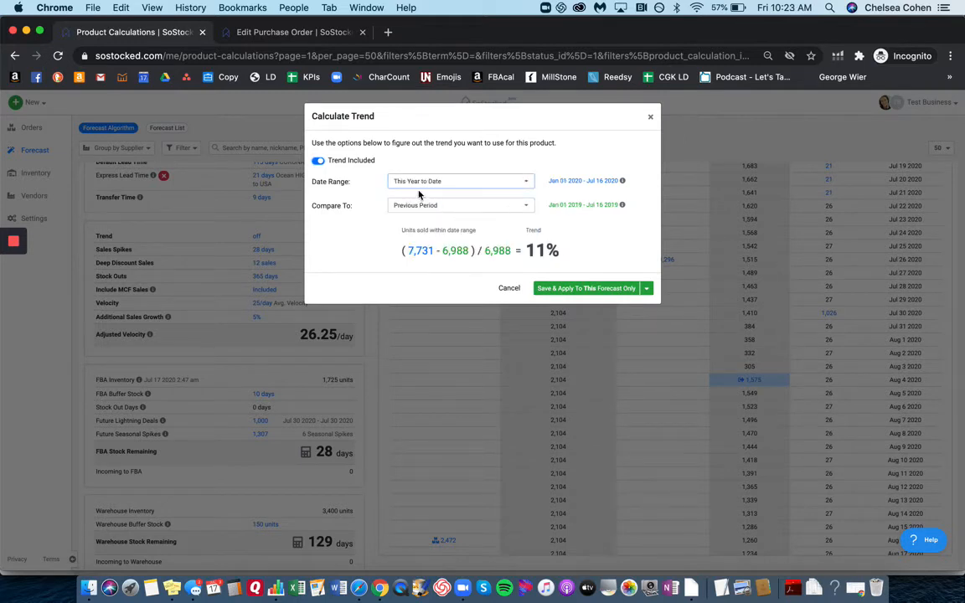
click(602, 289)
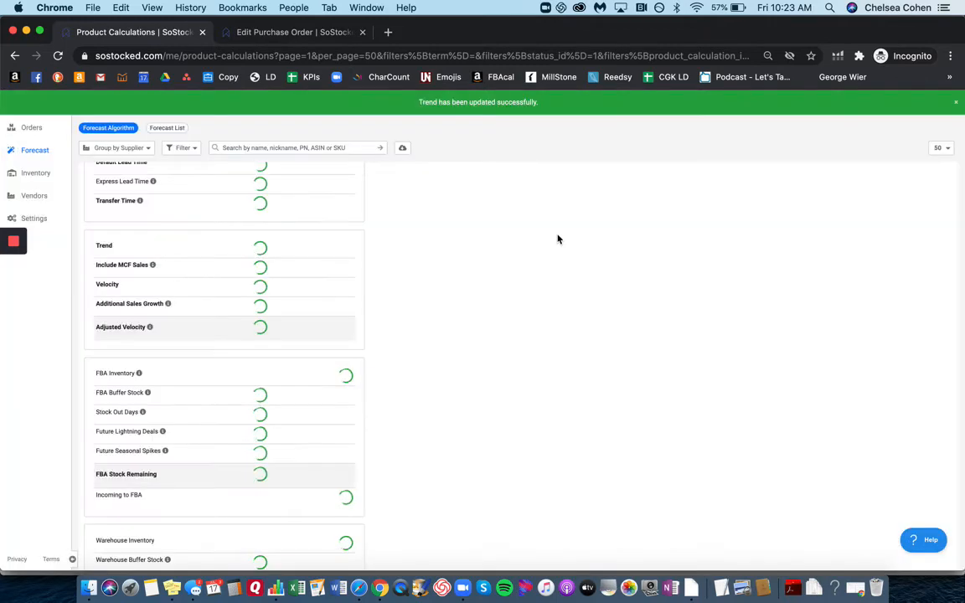
- Preview Last Year Sales in the product's velocity settings and examine the Jul 17 trend, added growth and this year's velocity
scroll(302, 397, down, 2)
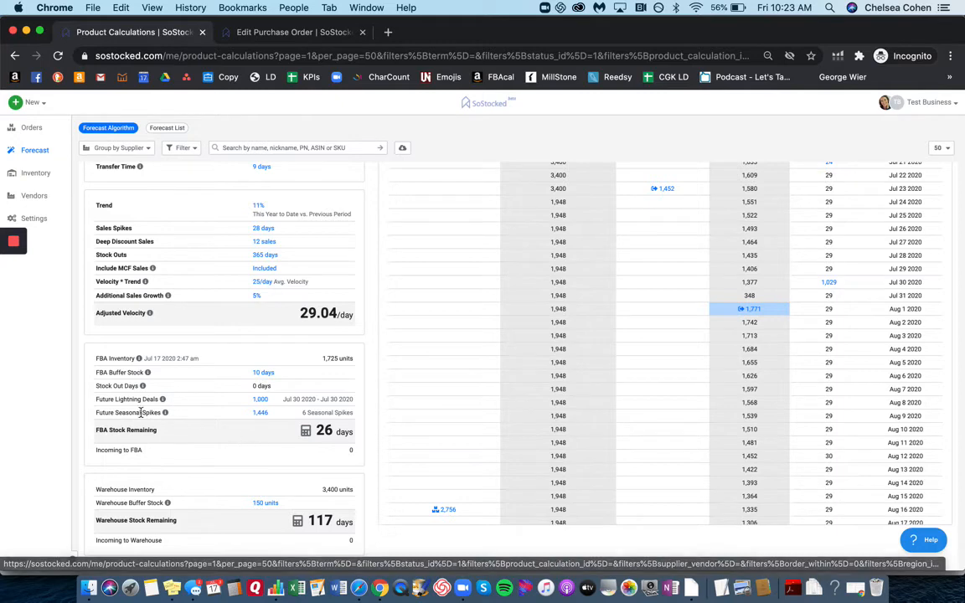
scroll(358, 368, up, 10)
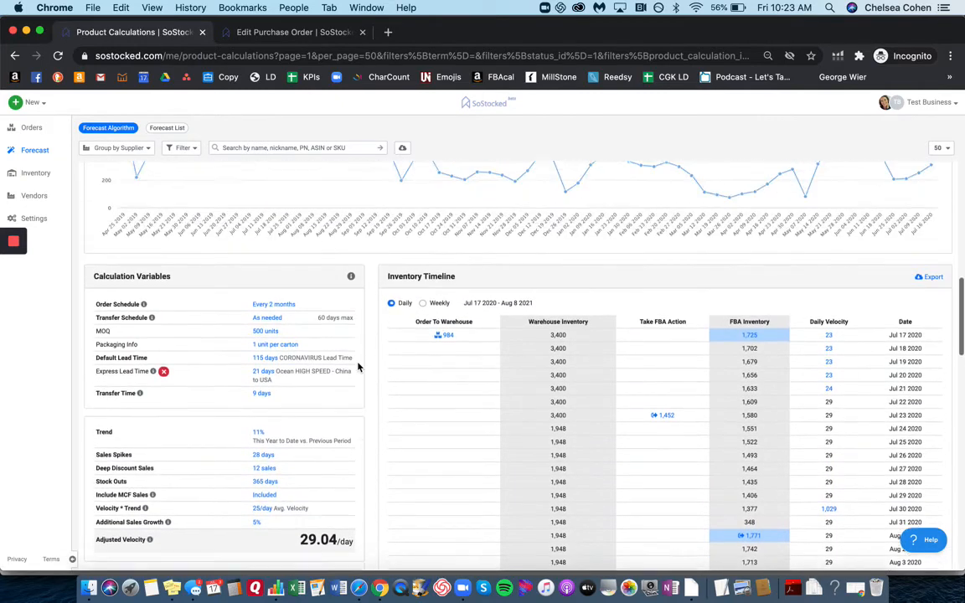
scroll(358, 367, up, 2)
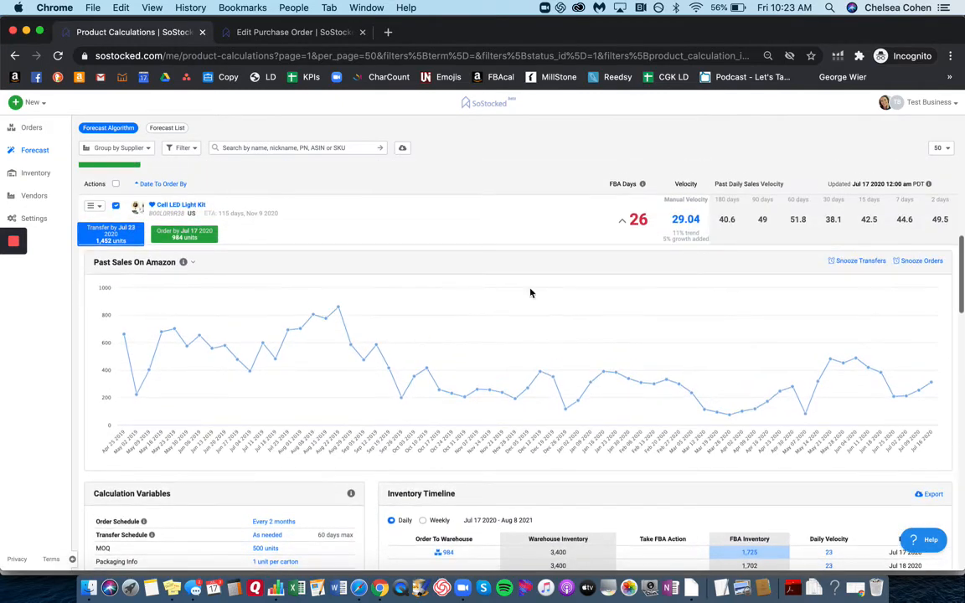
click(681, 228)
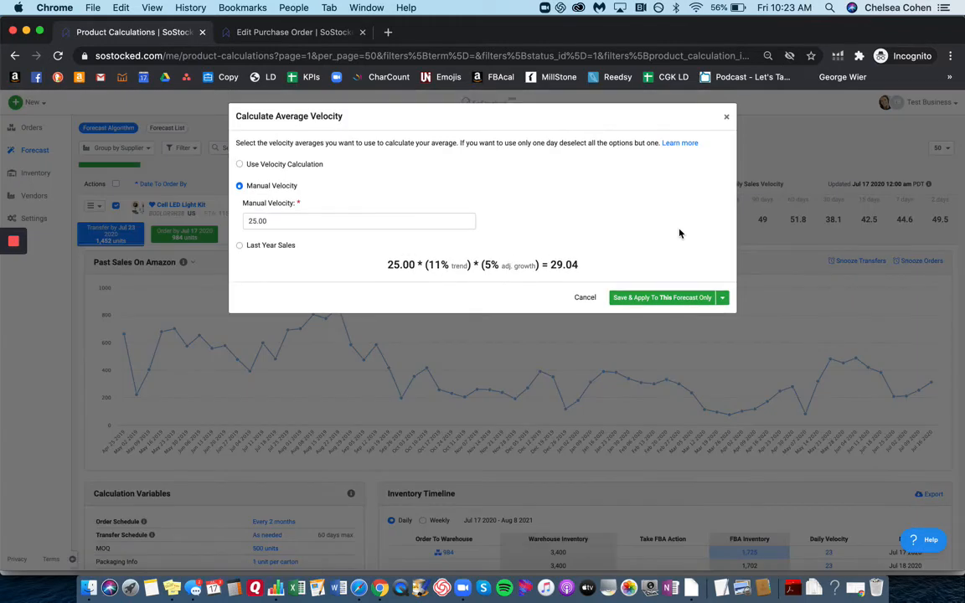
click(239, 246)
scroll(375, 386, down, 2)
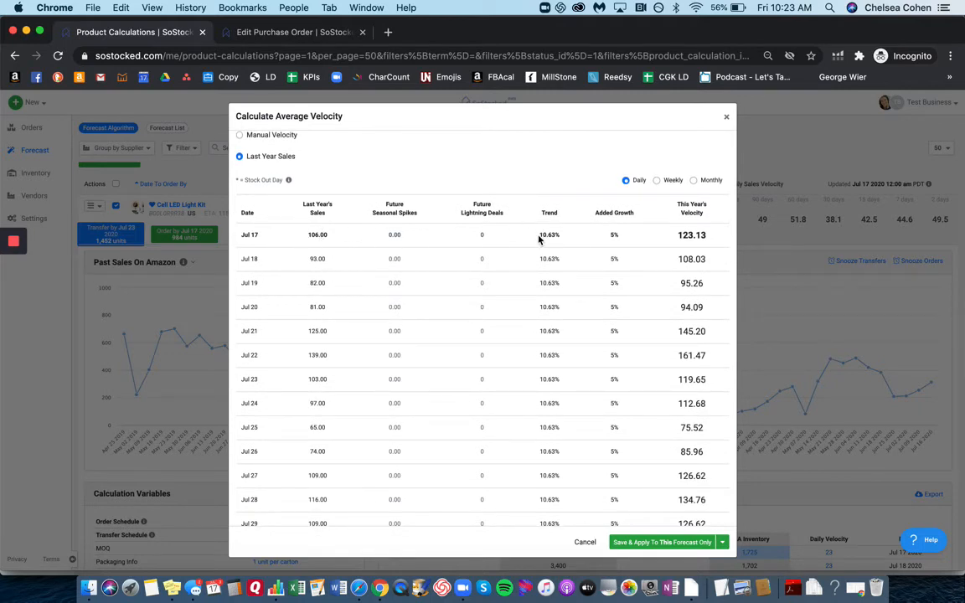
drag(539, 239, 560, 239)
click(605, 239)
drag(732, 241, 665, 239)
click(670, 239)
- Look through the daily Last Year Sales table for the Jul 30 lightning deal and the December seasonal spikes and stock-out days
scroll(414, 301, down, 5)
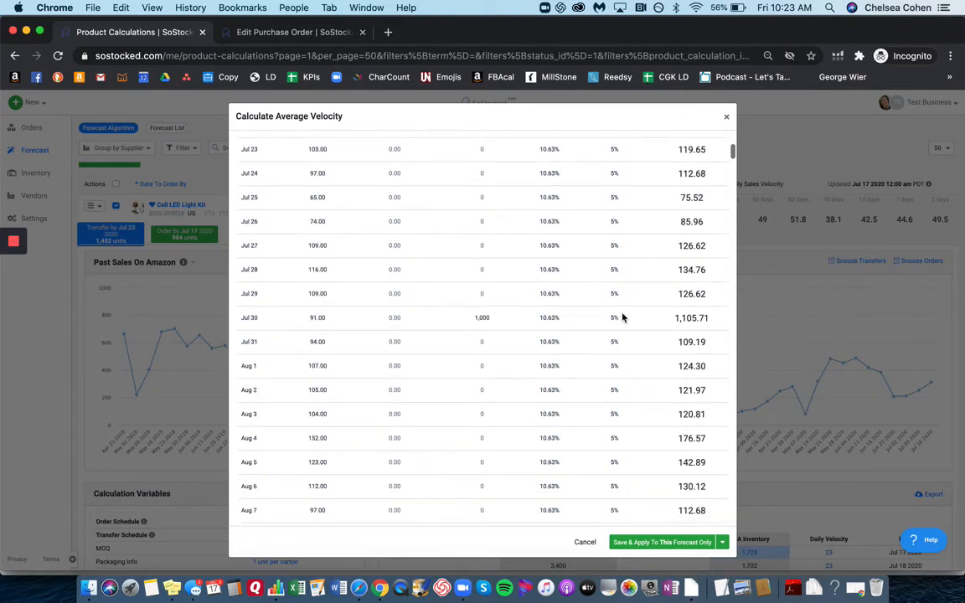
scroll(395, 410, down, 15)
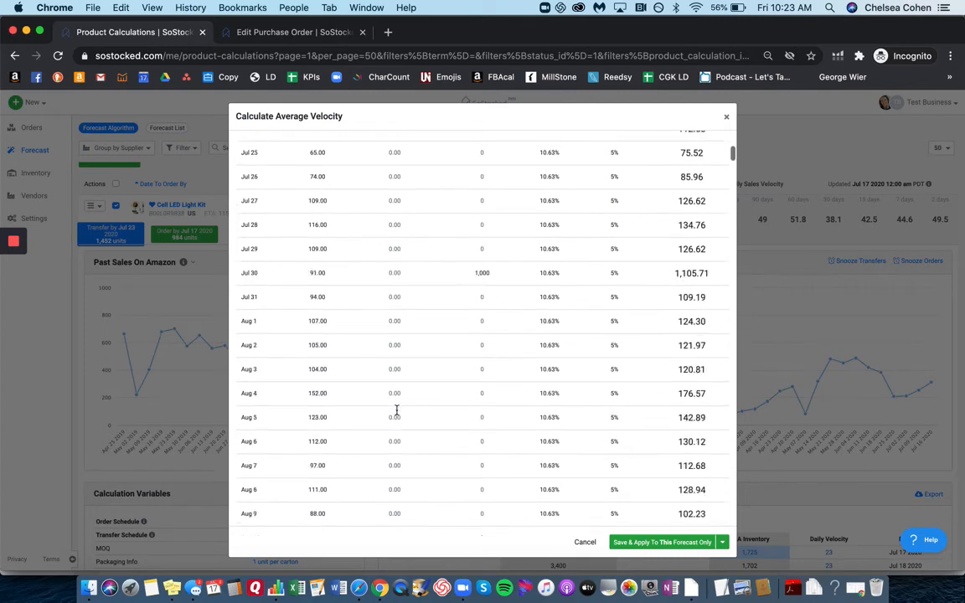
scroll(397, 415, down, 20)
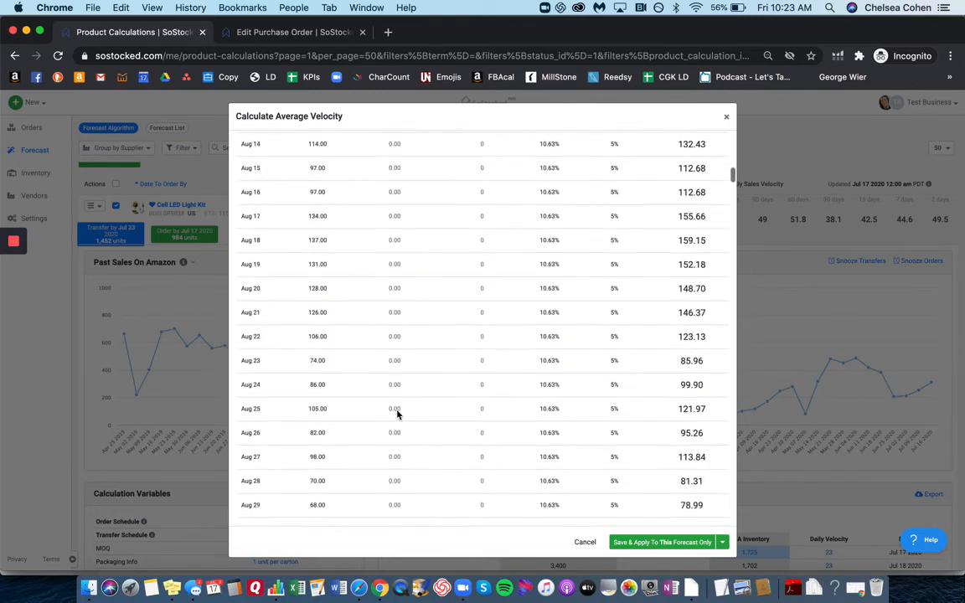
scroll(398, 411, down, 20)
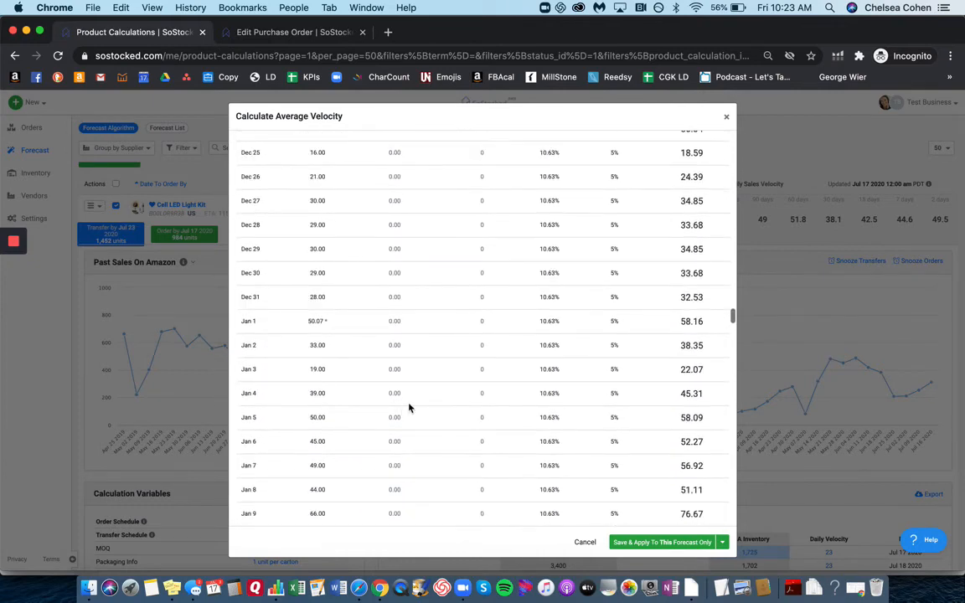
scroll(409, 408, up, 10)
scroll(408, 408, up, 2)
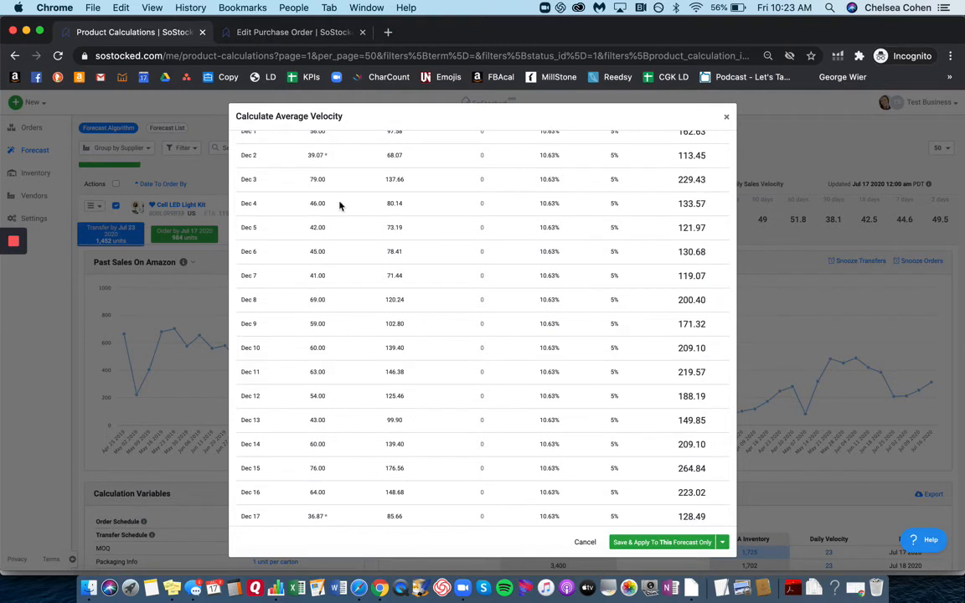
scroll(387, 159, up, 2)
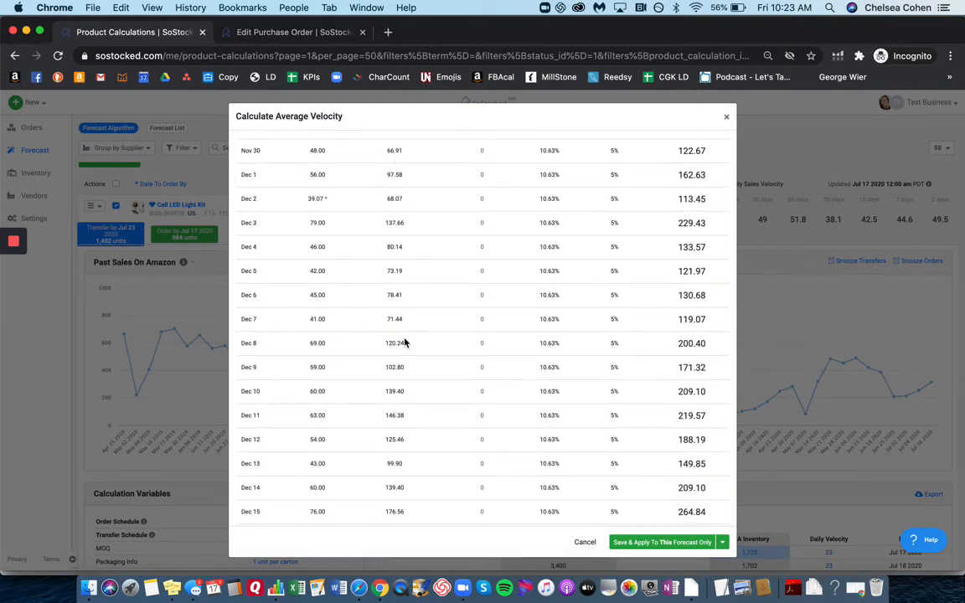
- Review the daily Last Year Sales table from Jul 17 to the Dec 7 seasonal spike and close the velocity settings without saving
scroll(405, 342, up, 20)
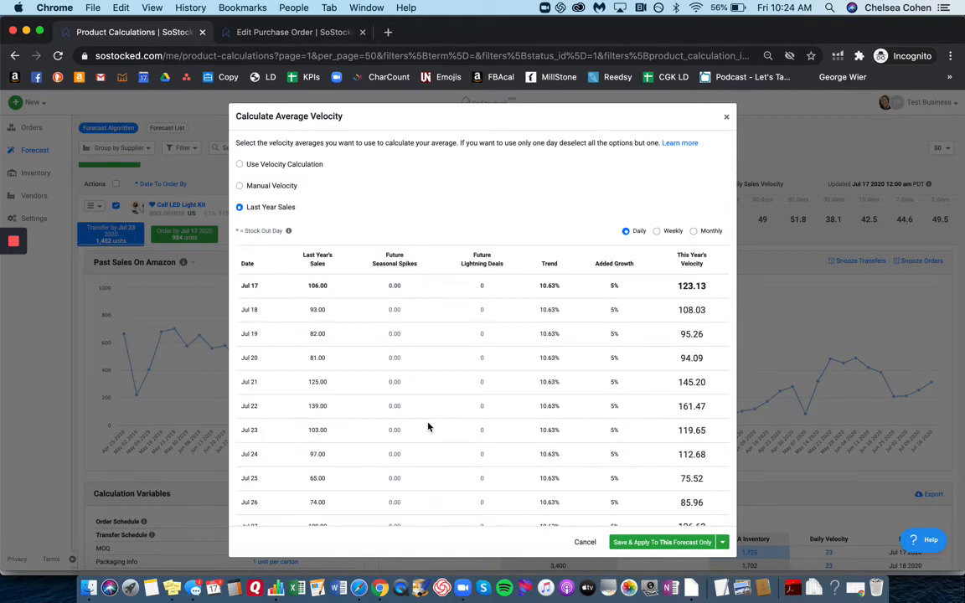
scroll(416, 432, down, 20)
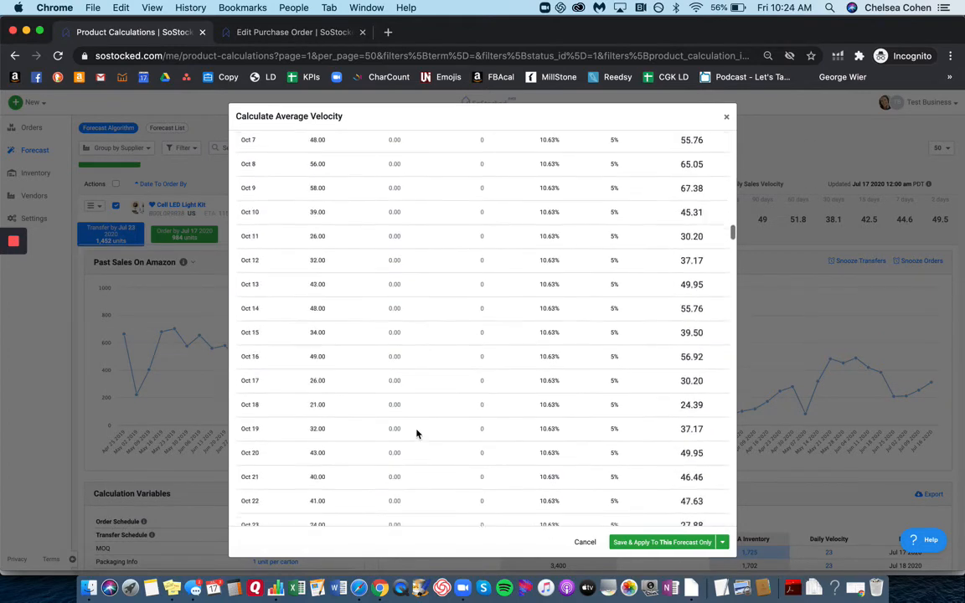
scroll(417, 433, down, 13)
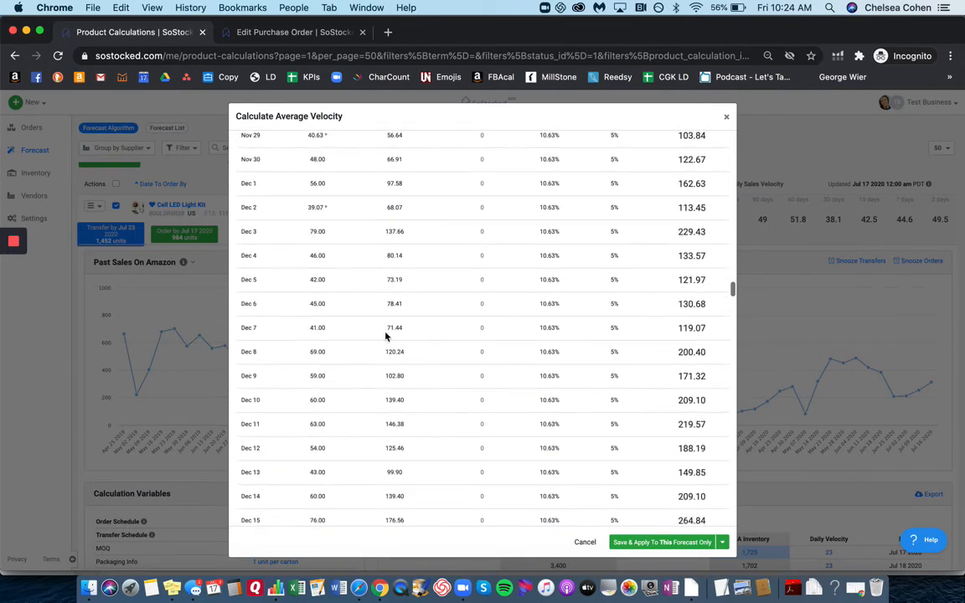
drag(386, 334, 415, 331)
click(400, 329)
click(726, 115)
- Inspect the Dec 01–Dec 09 increase percentage in the Future Seasonal Spikes settings and close them without saving
scroll(274, 531, down, 5)
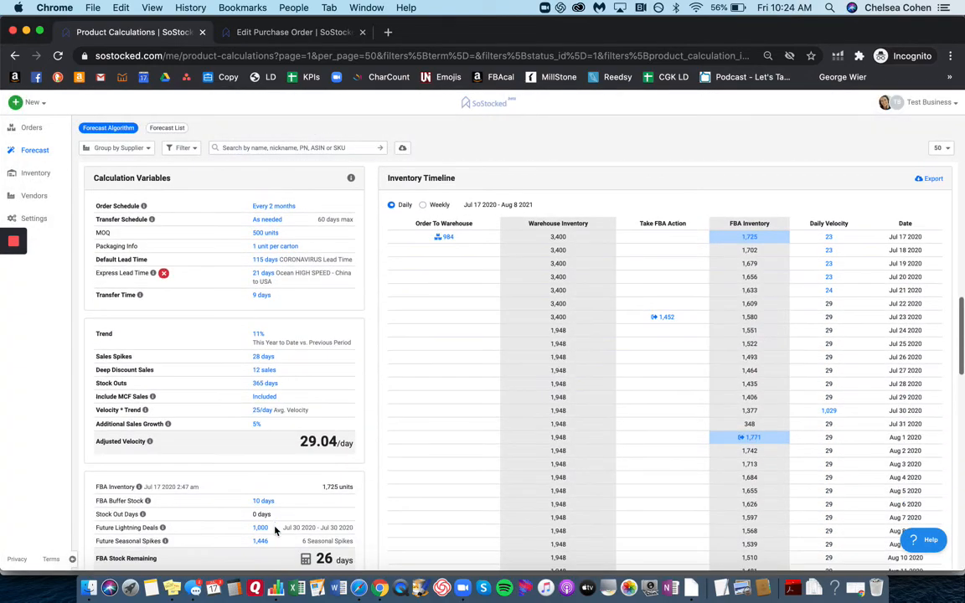
click(262, 543)
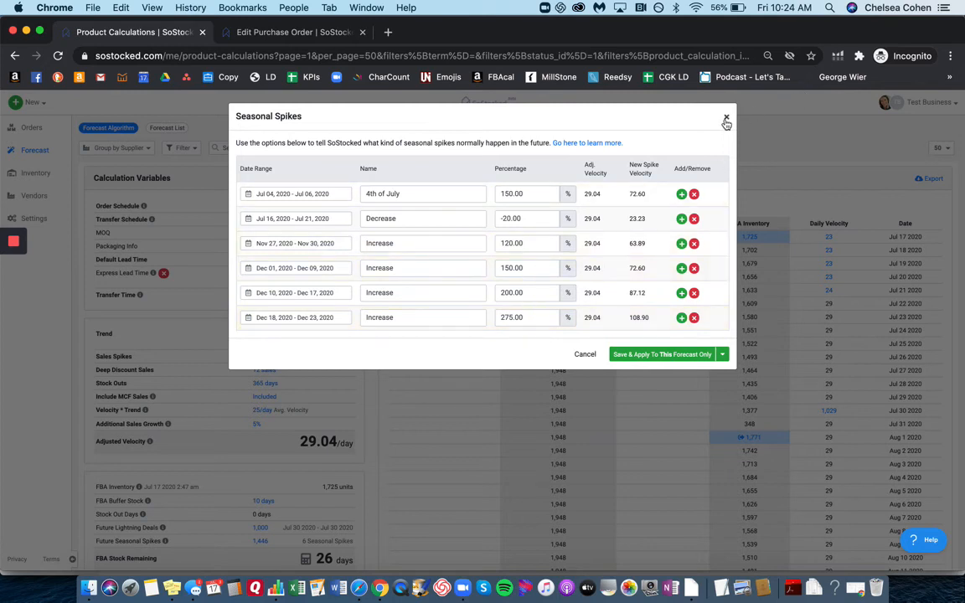
double_click(527, 269)
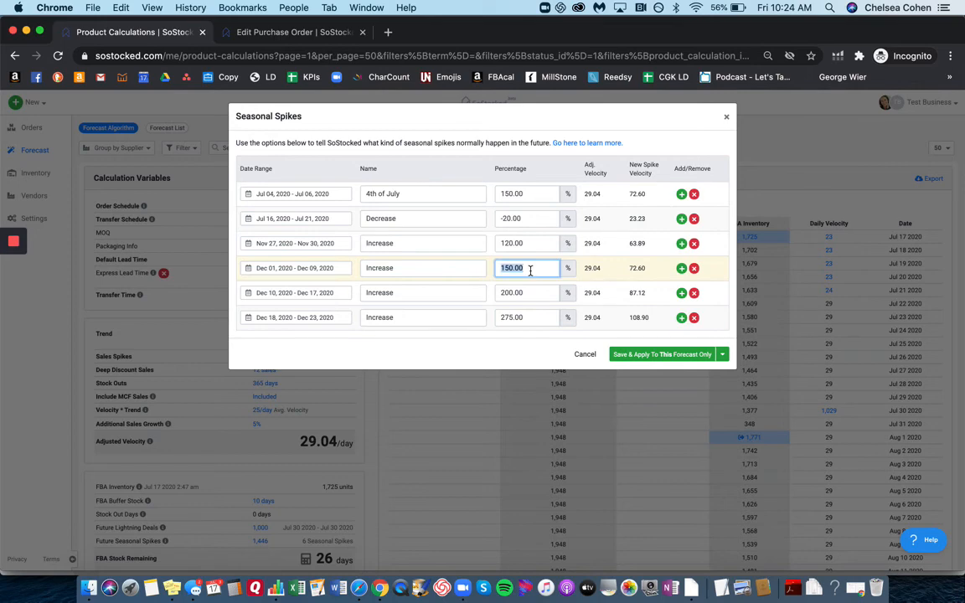
click(727, 119)
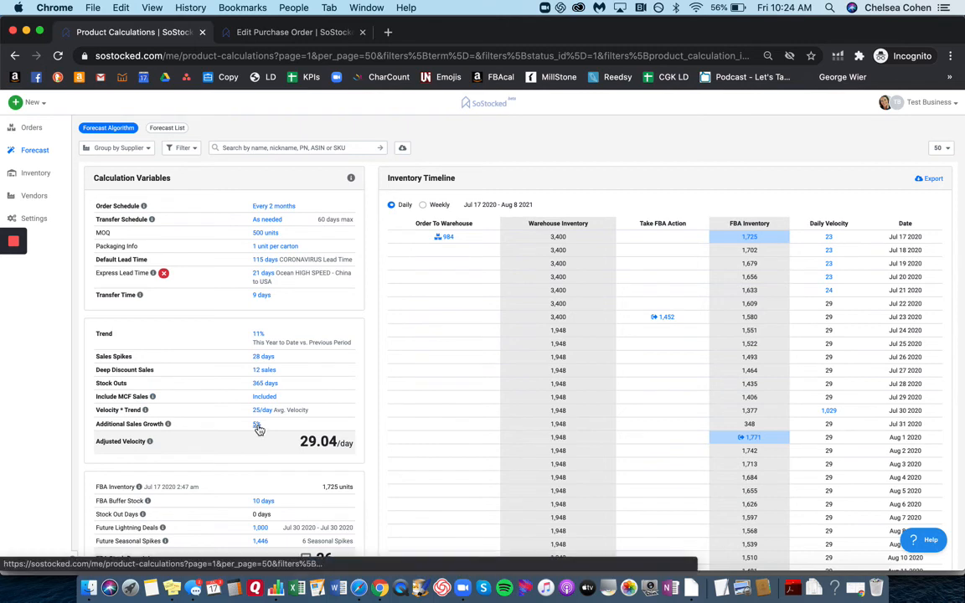
- Preview Last Year Sales again as the product's velocity source, close the settings without saving, and look over the past sales chart
scroll(259, 429, down, 2)
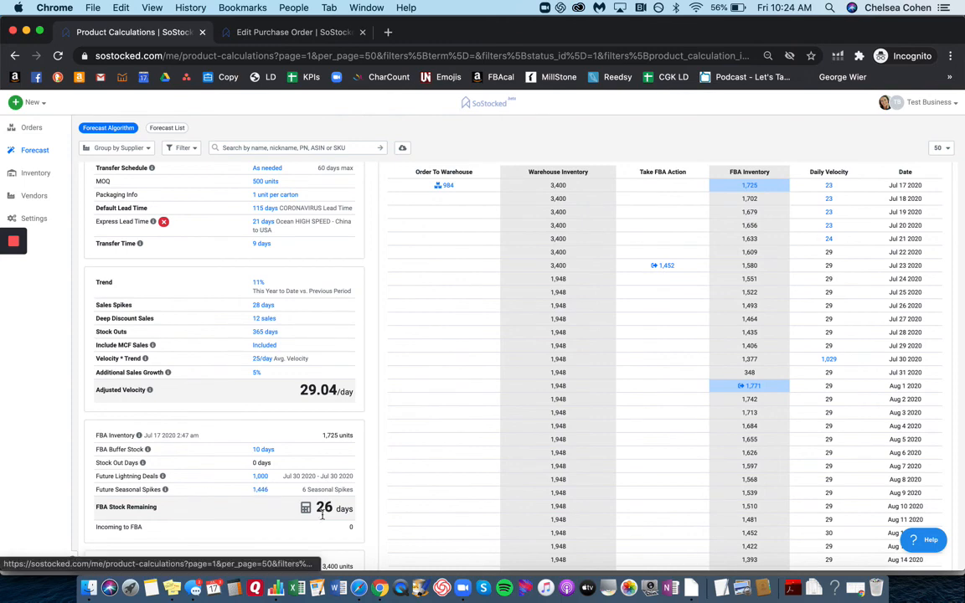
scroll(322, 515, up, 5)
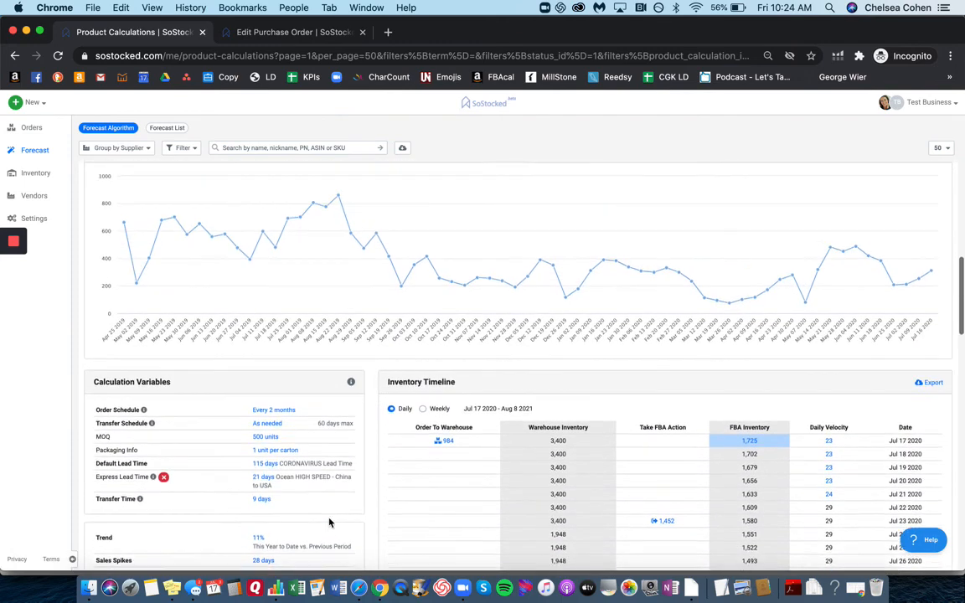
scroll(329, 522, up, 2)
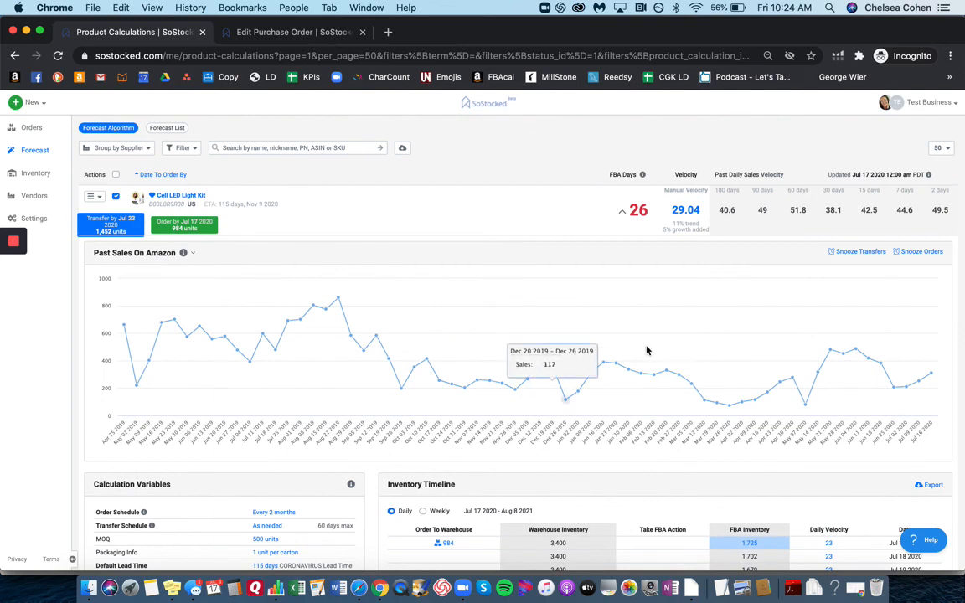
click(685, 209)
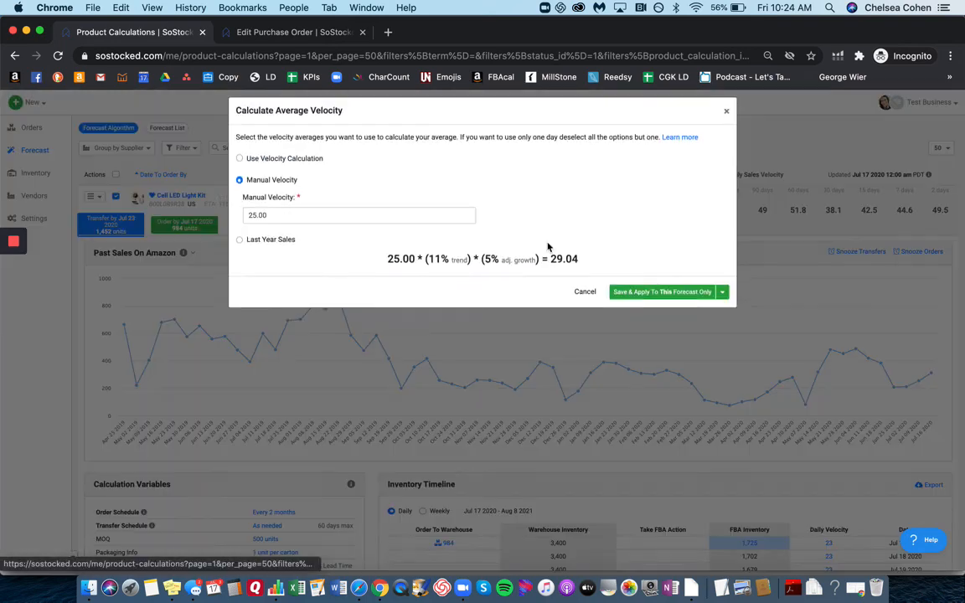
click(241, 246)
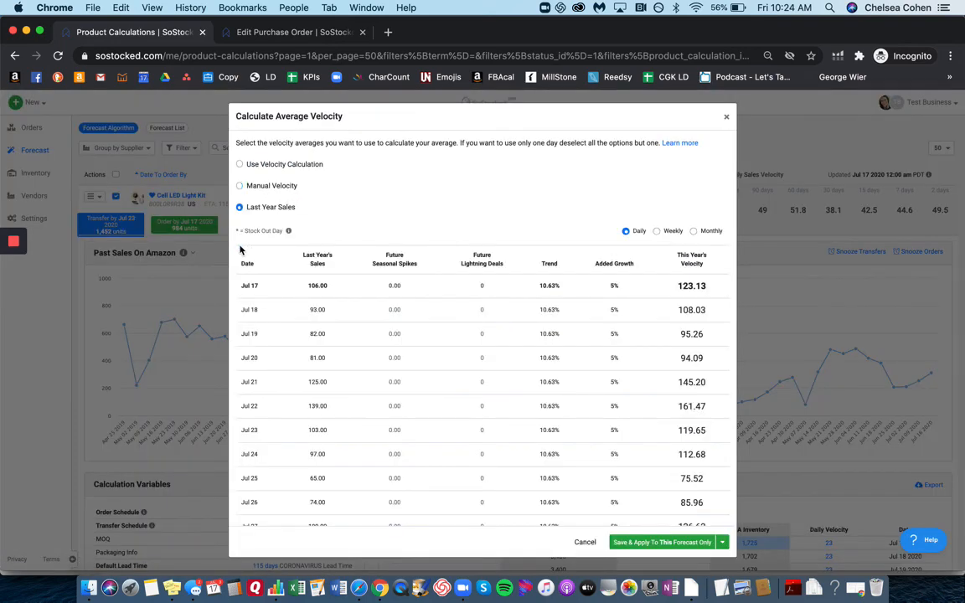
click(728, 118)
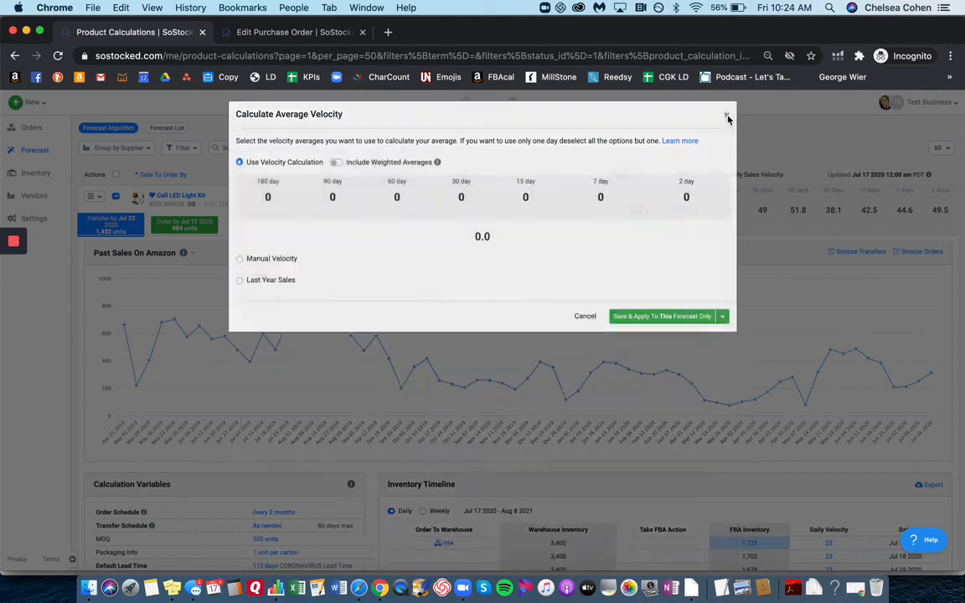
scroll(334, 467, down, 3)
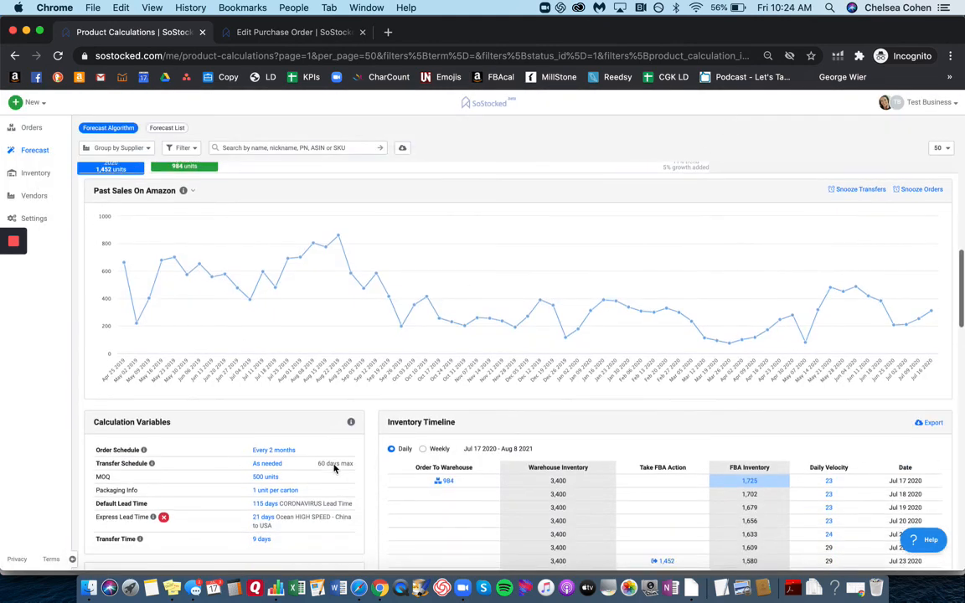
scroll(333, 467, up, 3)
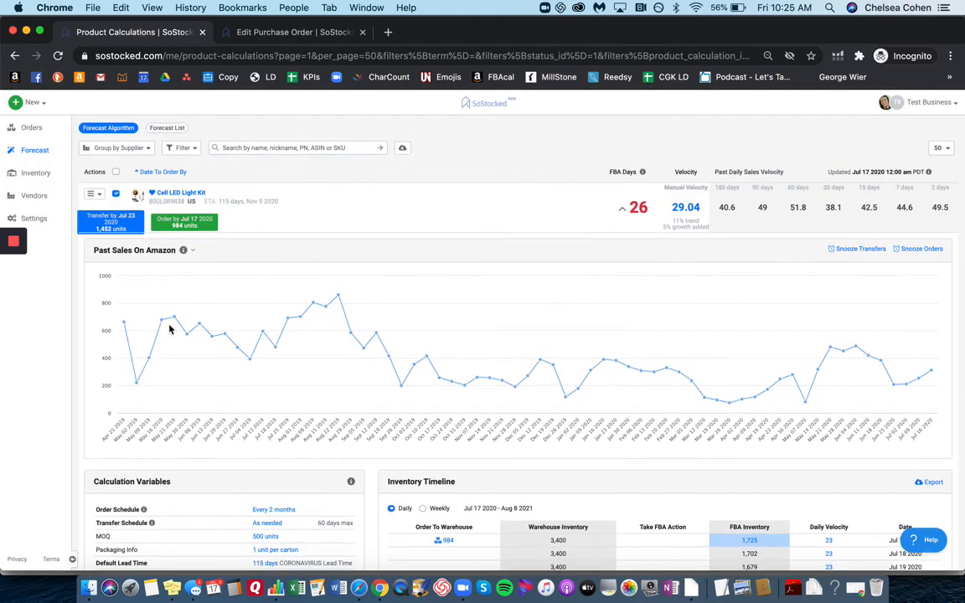